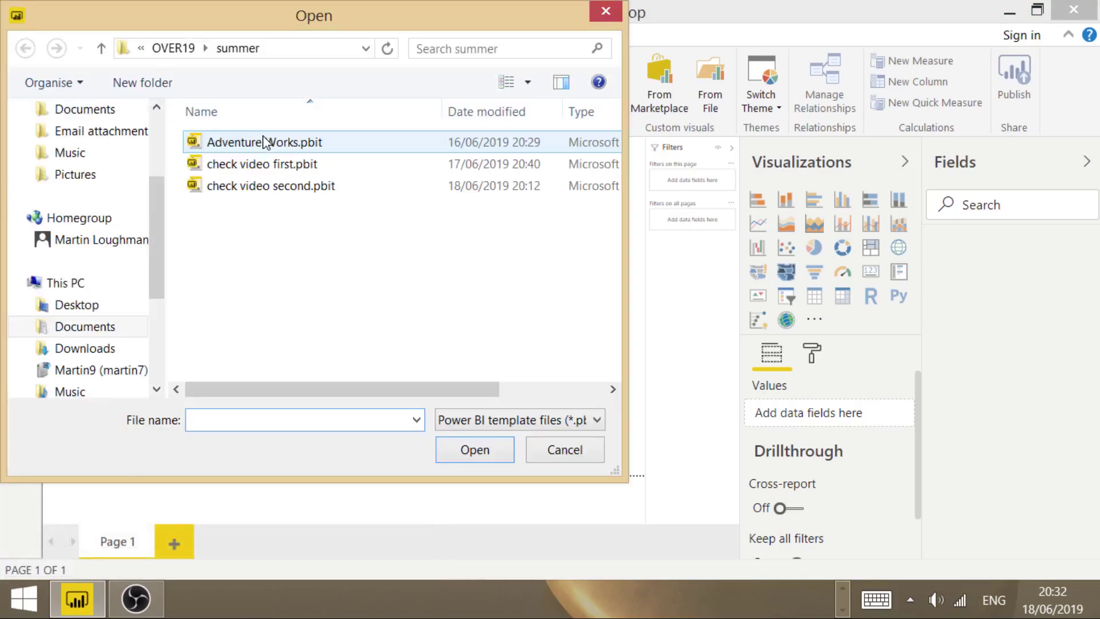
# Step: Open the Power BI template file Adventure Works.pbit from the summer folder
pyautogui.click(261, 144)
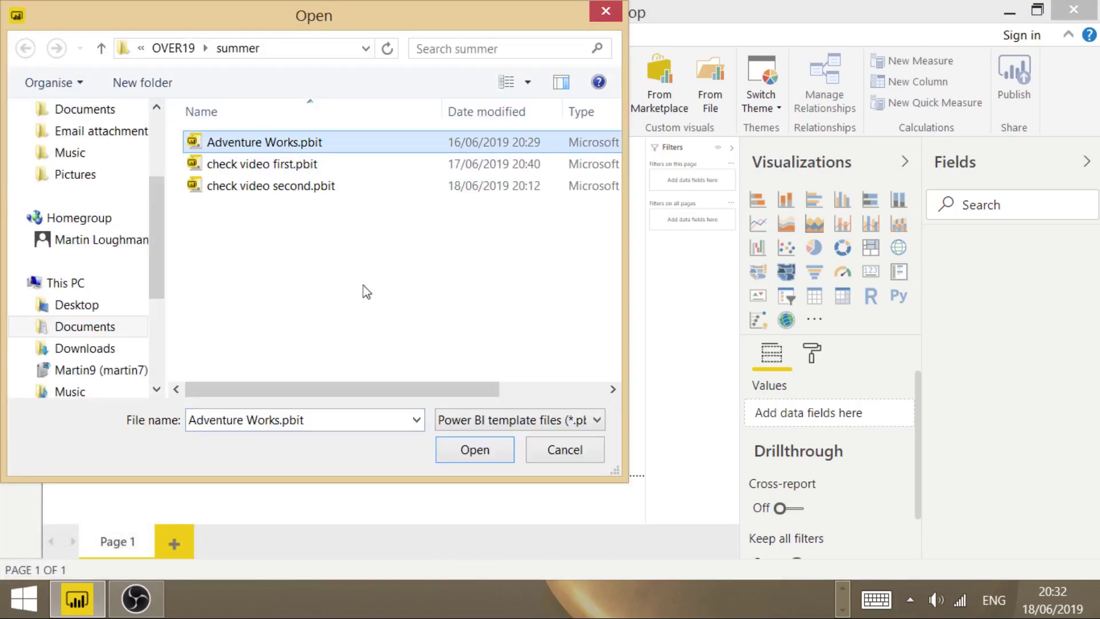
pyautogui.click(475, 451)
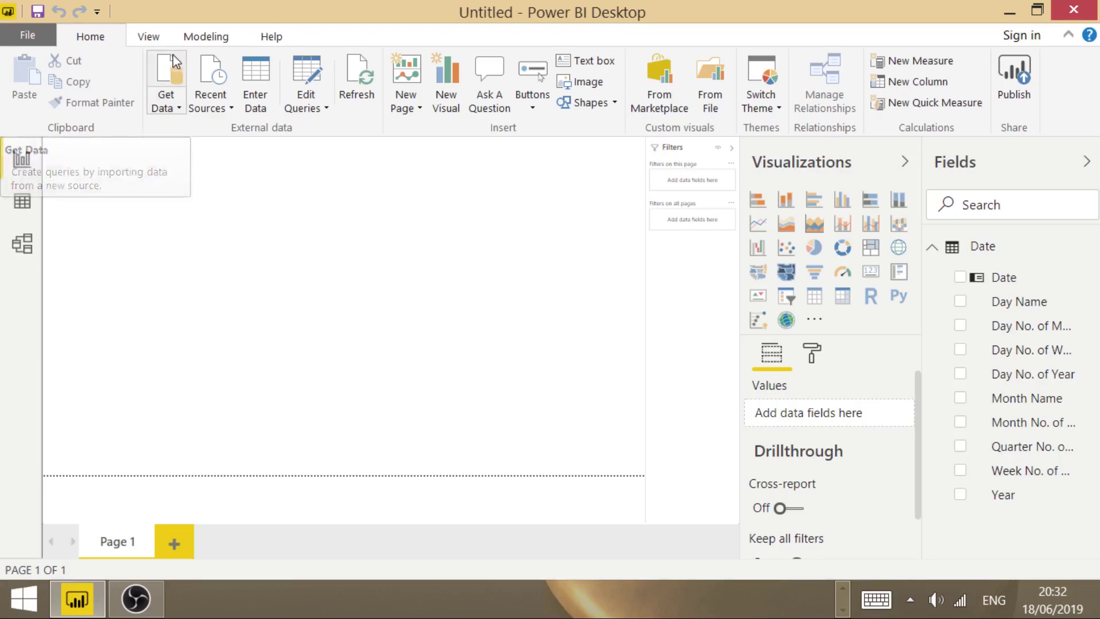
# Step: Connect to a SQL Server database source on server martin7, keeping the Import connectivity mode
pyautogui.click(166, 107)
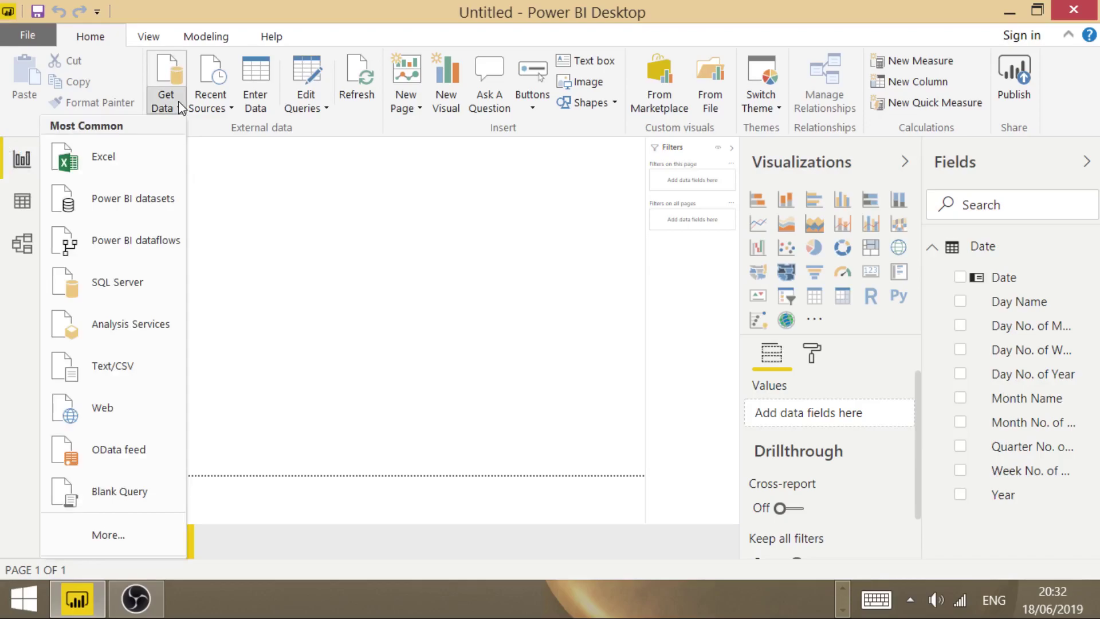
pyautogui.click(122, 282)
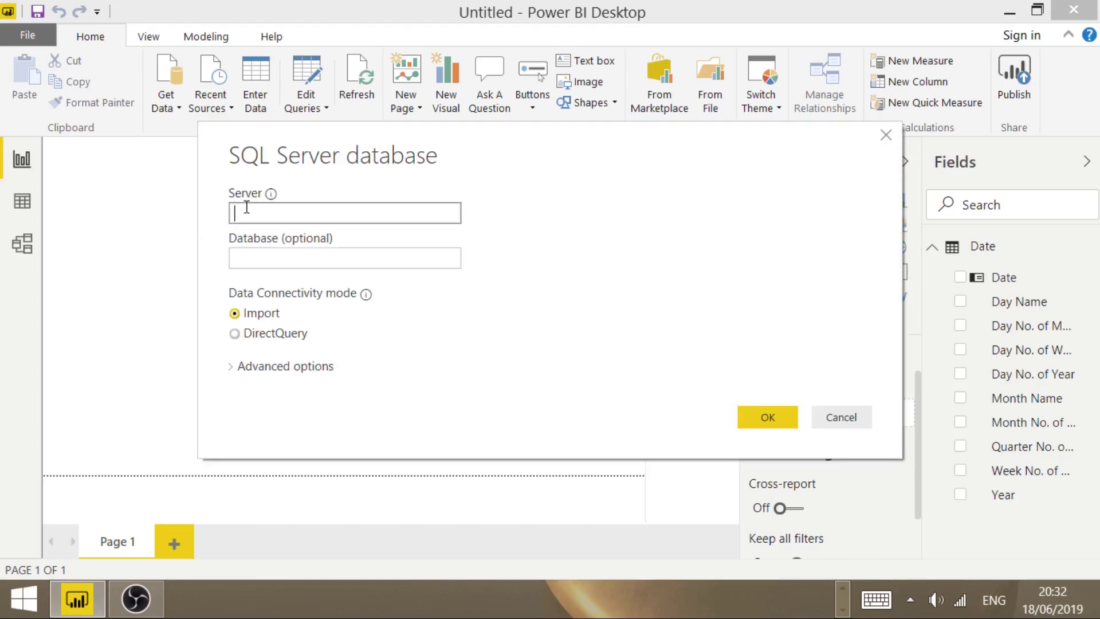
pyautogui.press('capslock')
pyautogui.write('martin7')
pyautogui.click(761, 421)
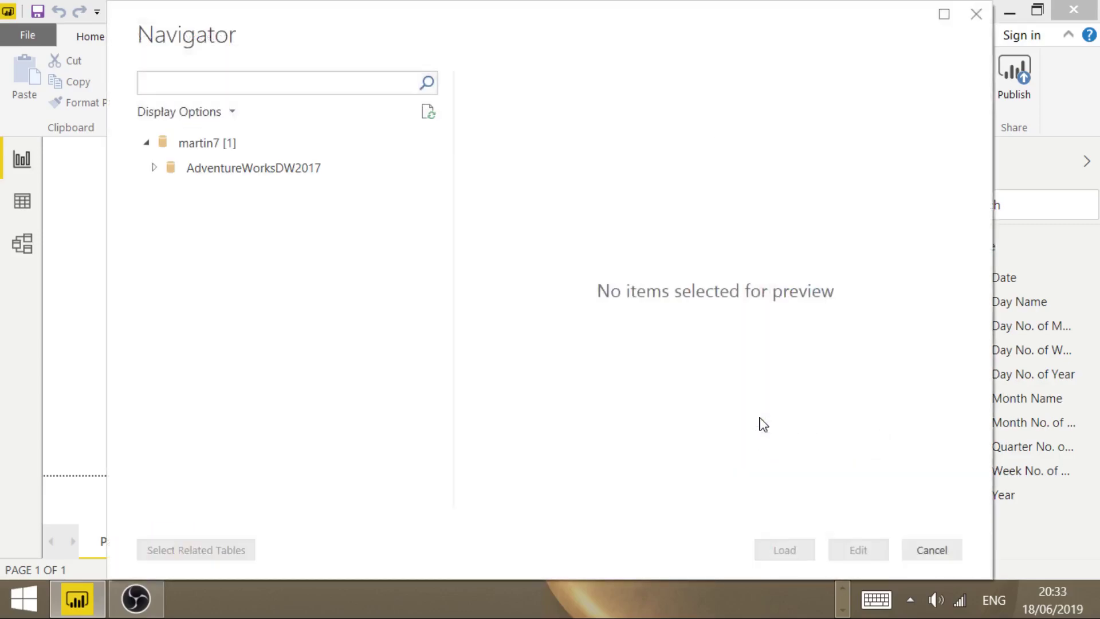
# Step: Choose the FactInternetSales table from the AdventureWorksDW2017 database and open it for editing in Power Query
pyautogui.click(151, 169)
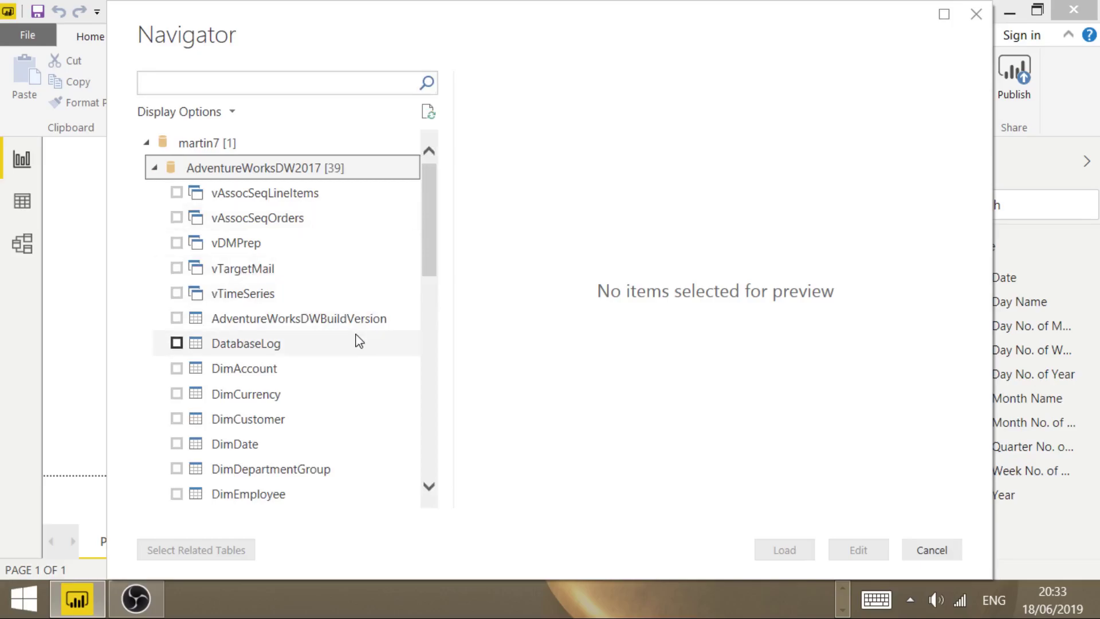
pyautogui.click(432, 416)
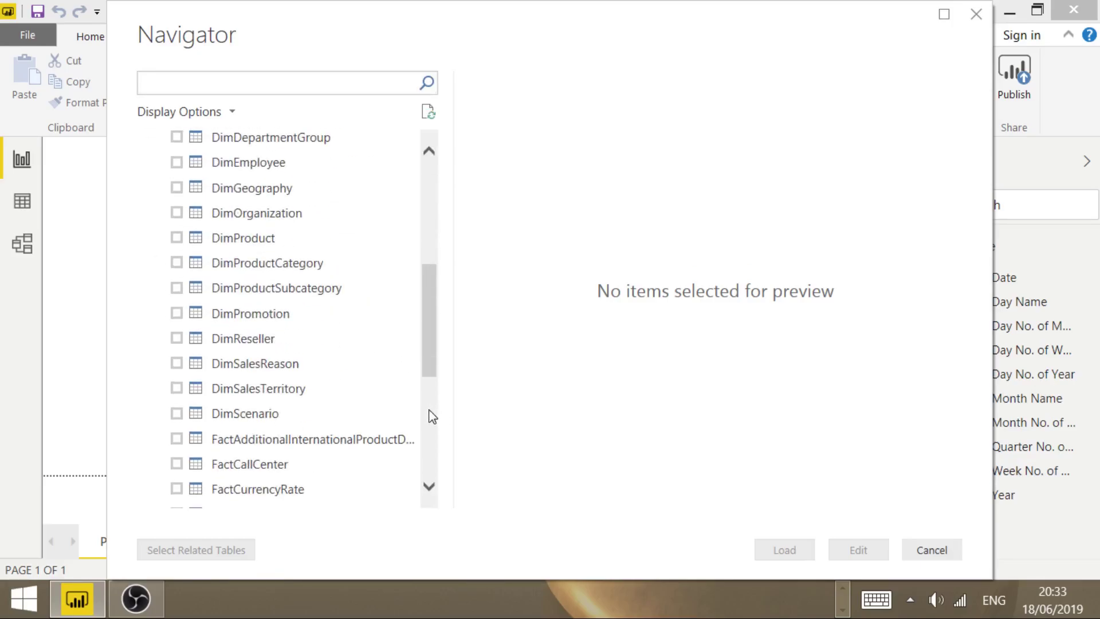
pyautogui.click(431, 440)
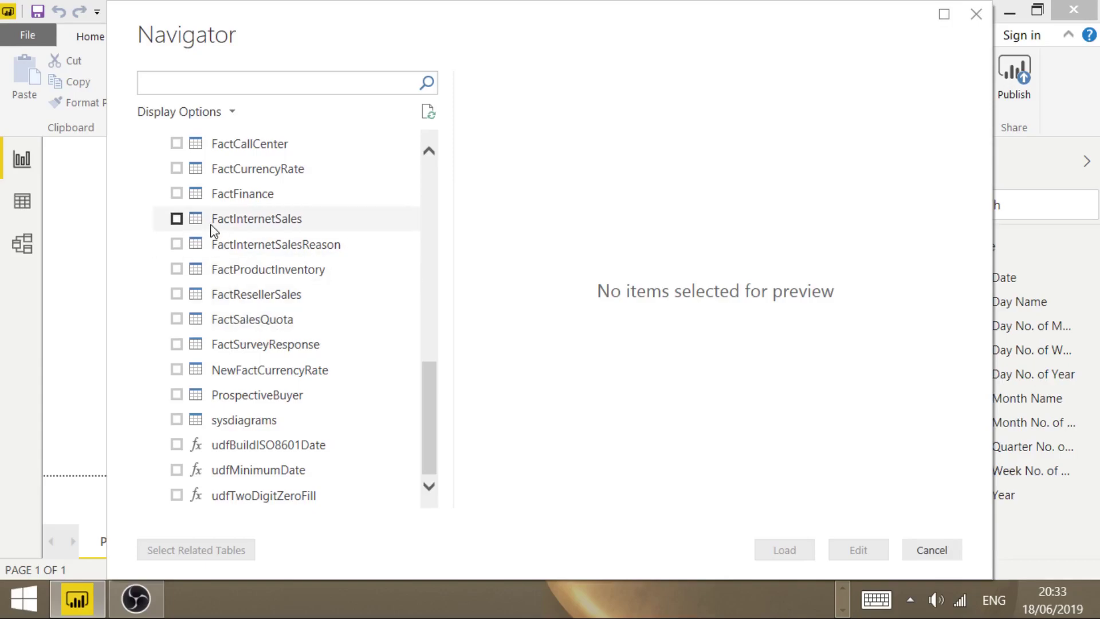
pyautogui.click(176, 219)
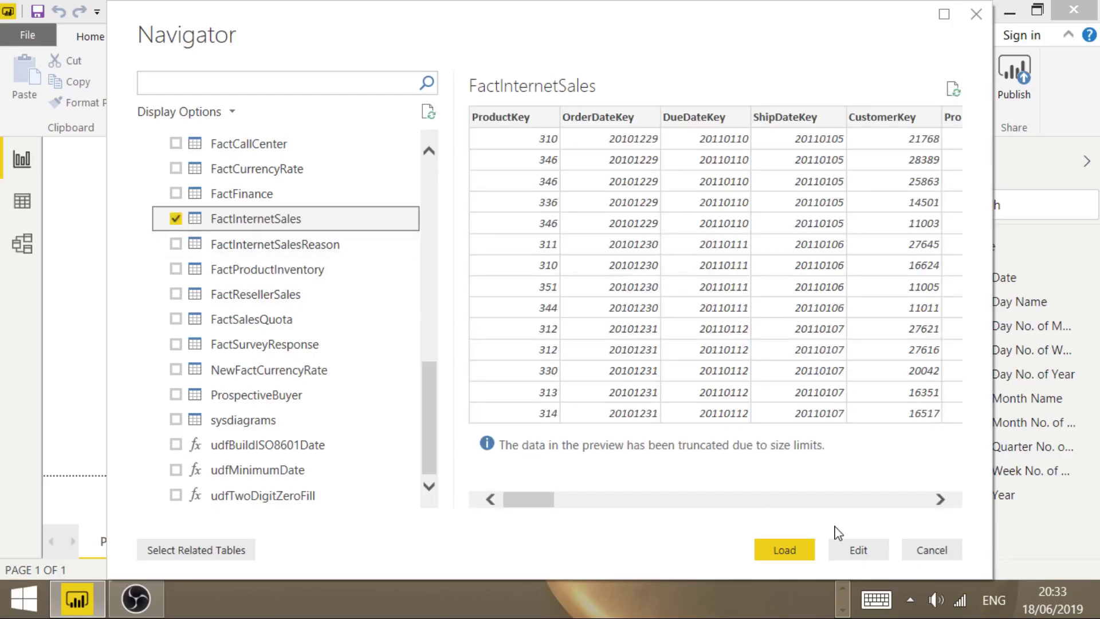
pyautogui.click(860, 551)
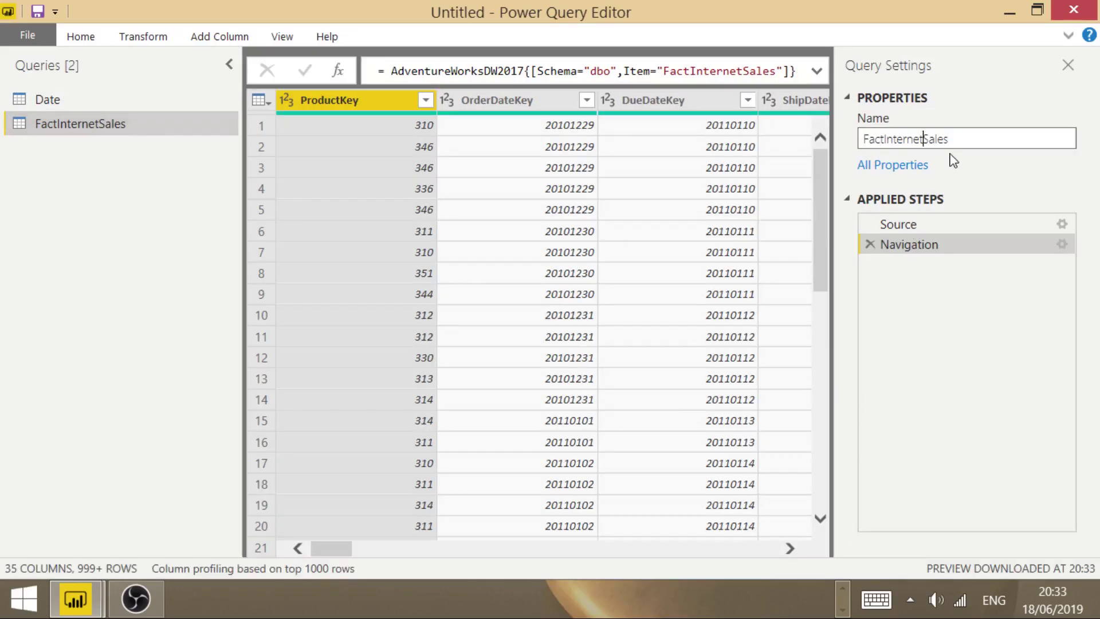
# Step: Rename the FactInternetSales query as Sales
pyautogui.press('BackSpace')
pyautogui.press('BackSpace')
pyautogui.press('BackSpace')
pyautogui.press('BackSpace')
pyautogui.press('BackSpace')
pyautogui.press('BackSpace')
pyautogui.press('BackSpace')
pyautogui.press('BackSpace')
pyautogui.press('BackSpace')
pyautogui.press('BackSpace')
pyautogui.press('BackSpace')
pyautogui.press('BackSpace')
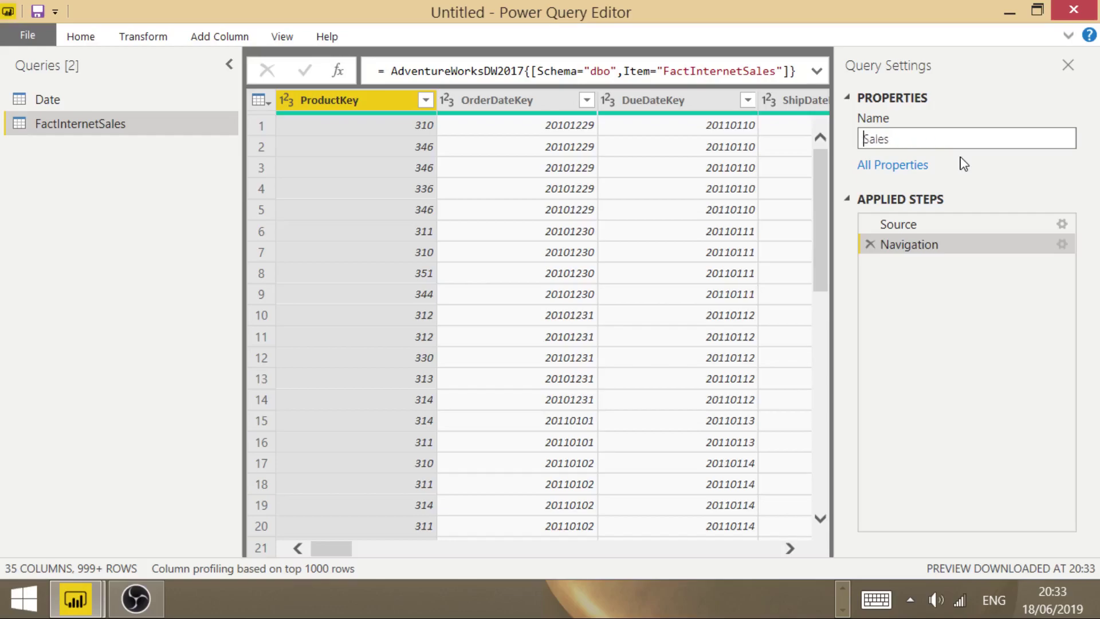
pyautogui.press('Return')
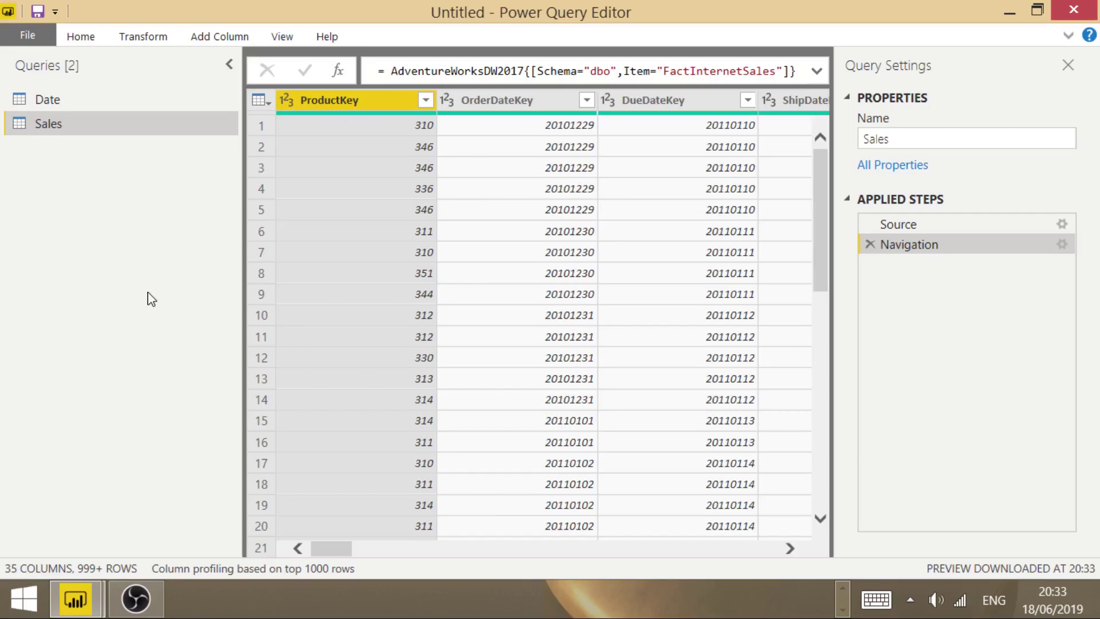
# Step: Keep only the ProductKey, CustomerKey, OrderQuantity, UnitPrice, SalesAmount, Freight and OrderDate columns in the Sales query
pyautogui.click(80, 38)
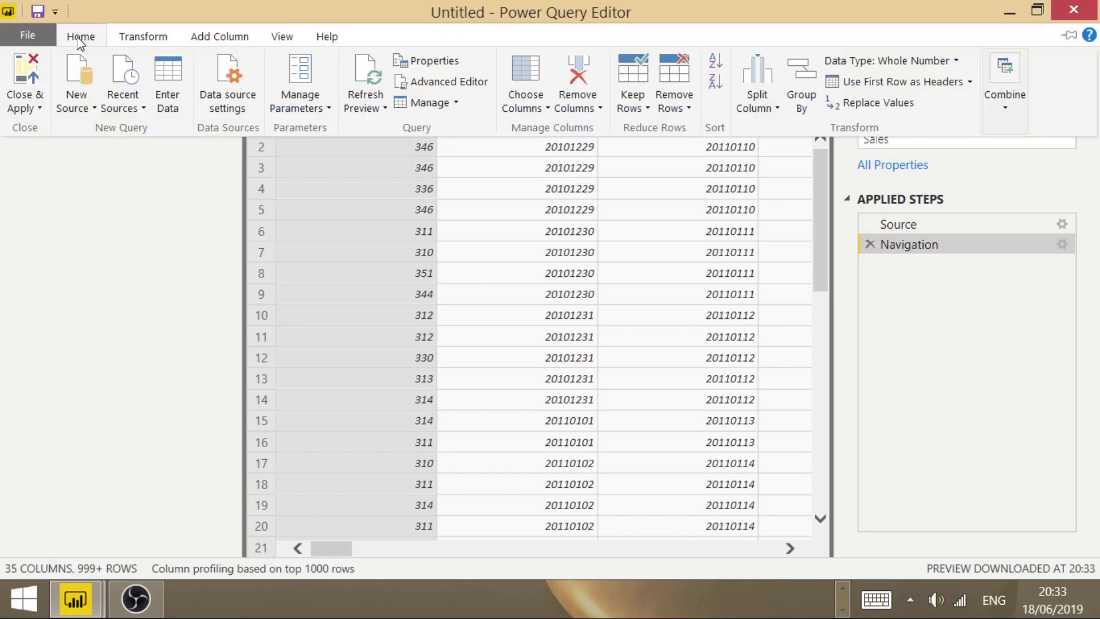
pyautogui.click(524, 72)
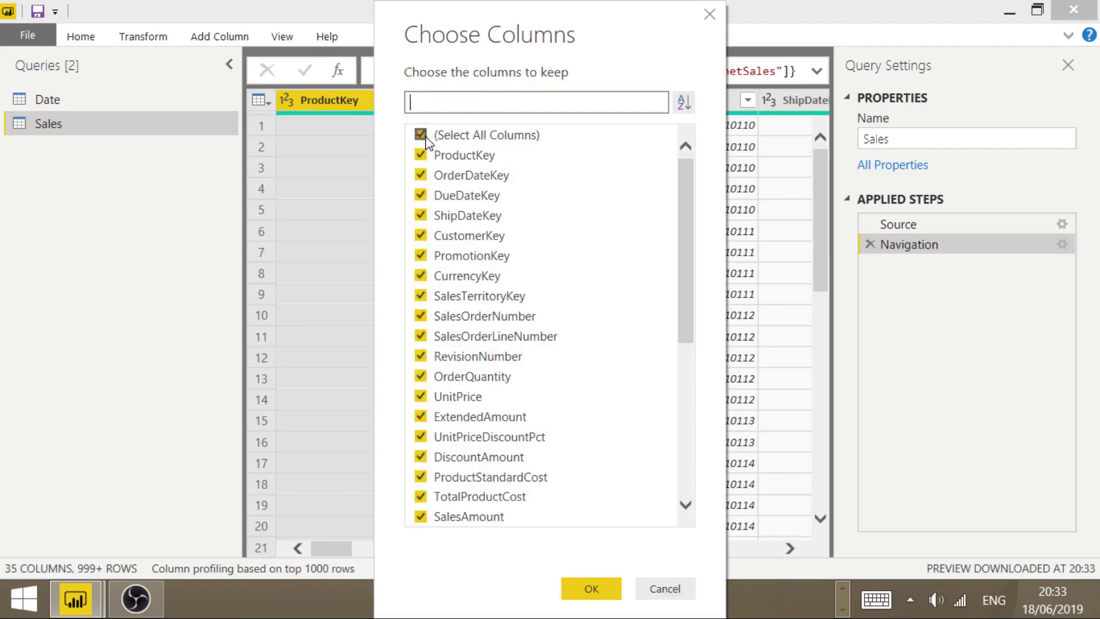
pyautogui.click(422, 135)
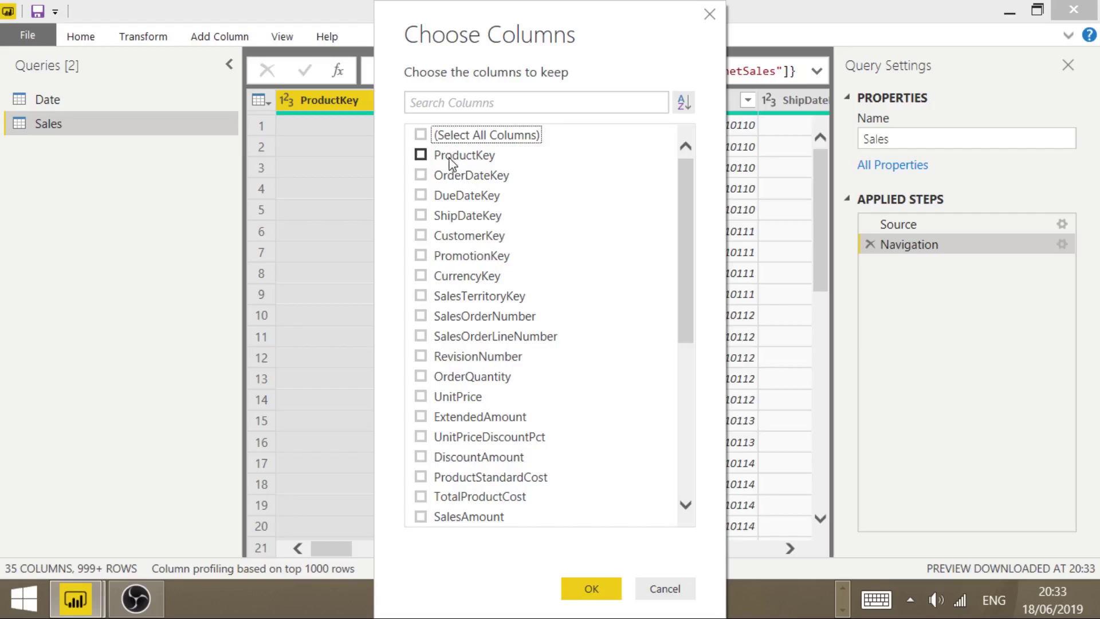
pyautogui.click(421, 155)
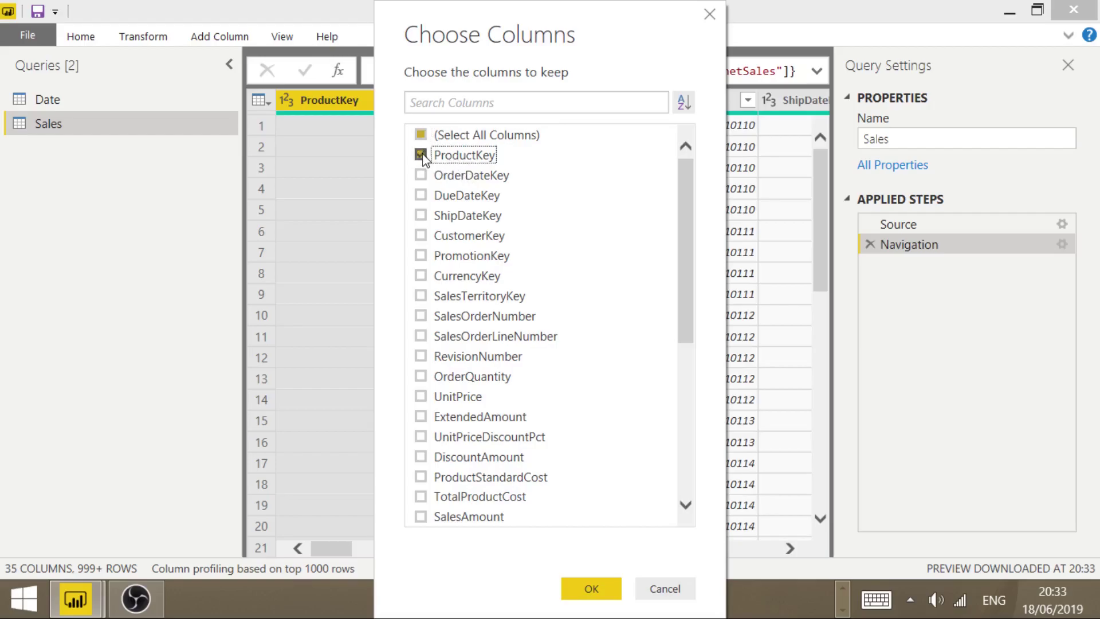
pyautogui.click(421, 235)
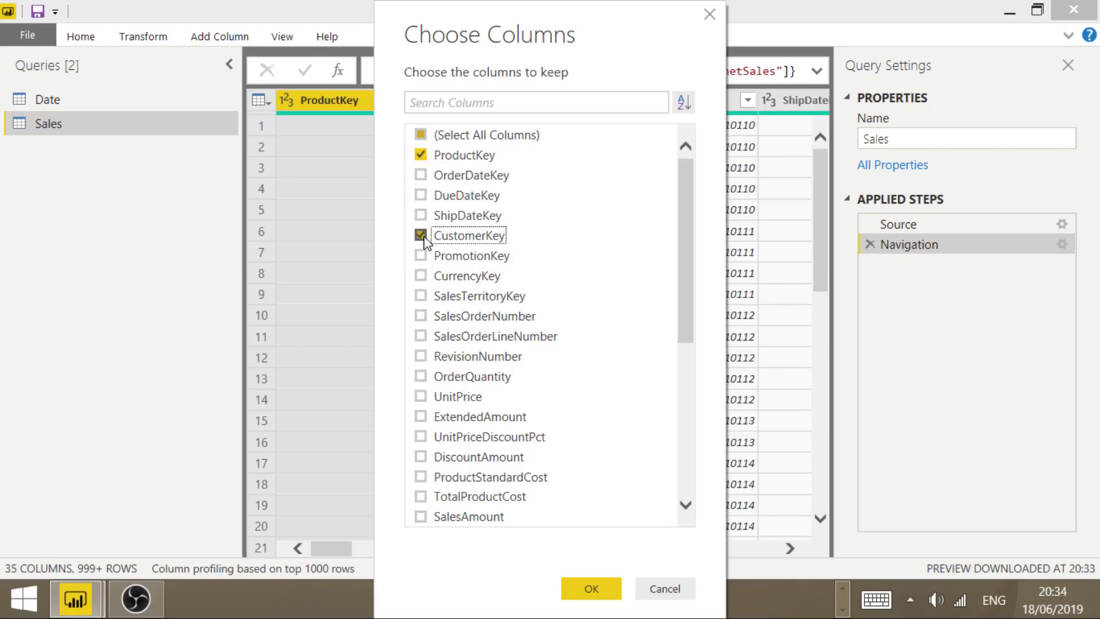
pyautogui.click(421, 376)
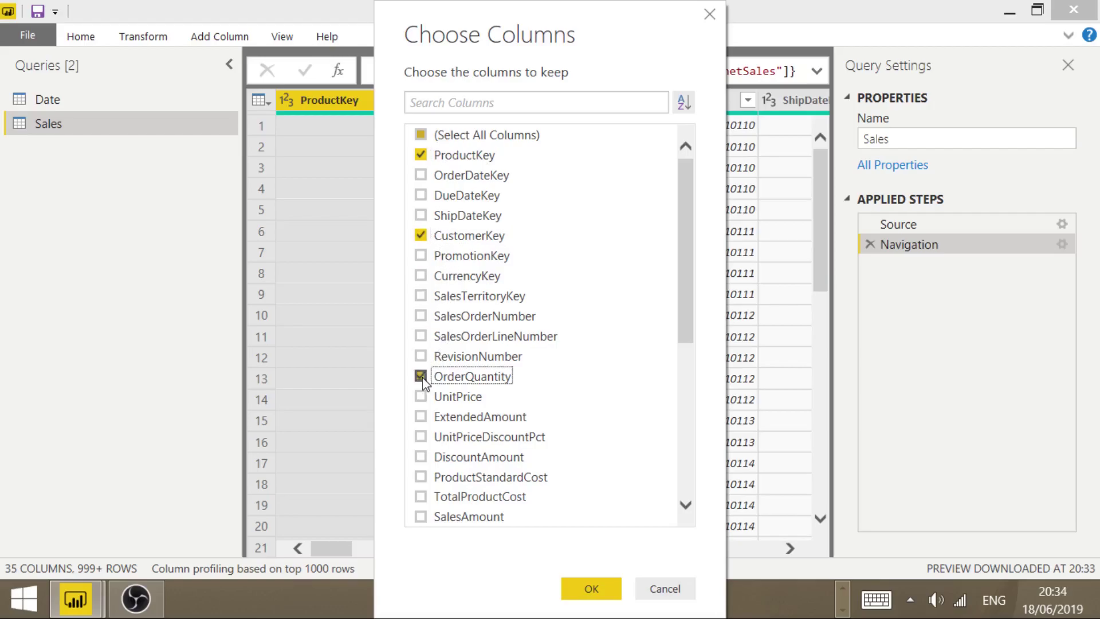
pyautogui.click(421, 397)
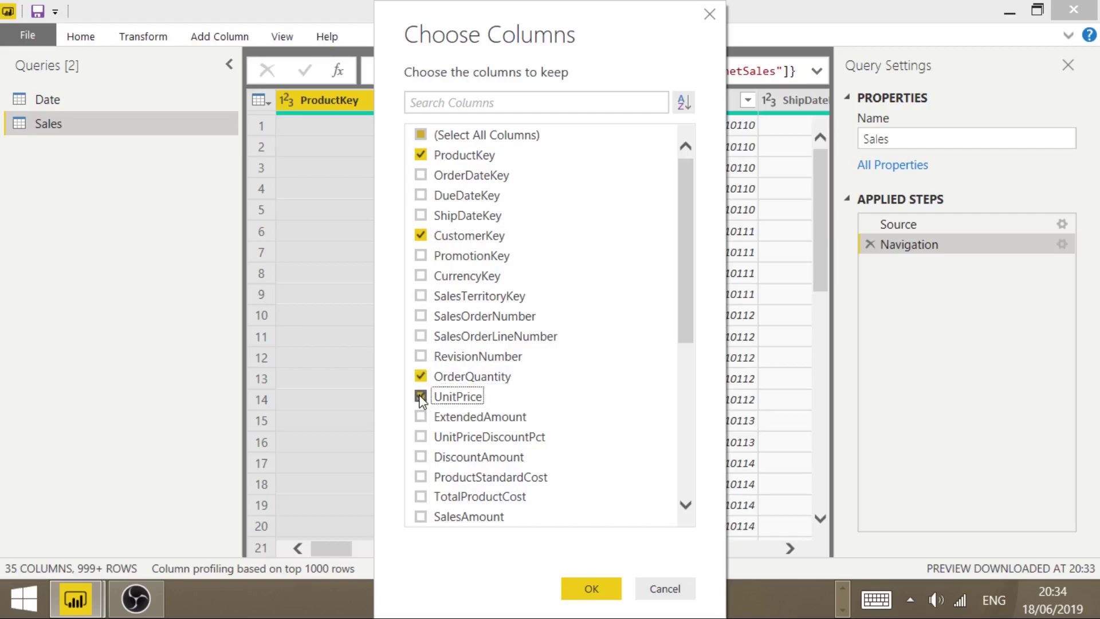
pyautogui.click(422, 517)
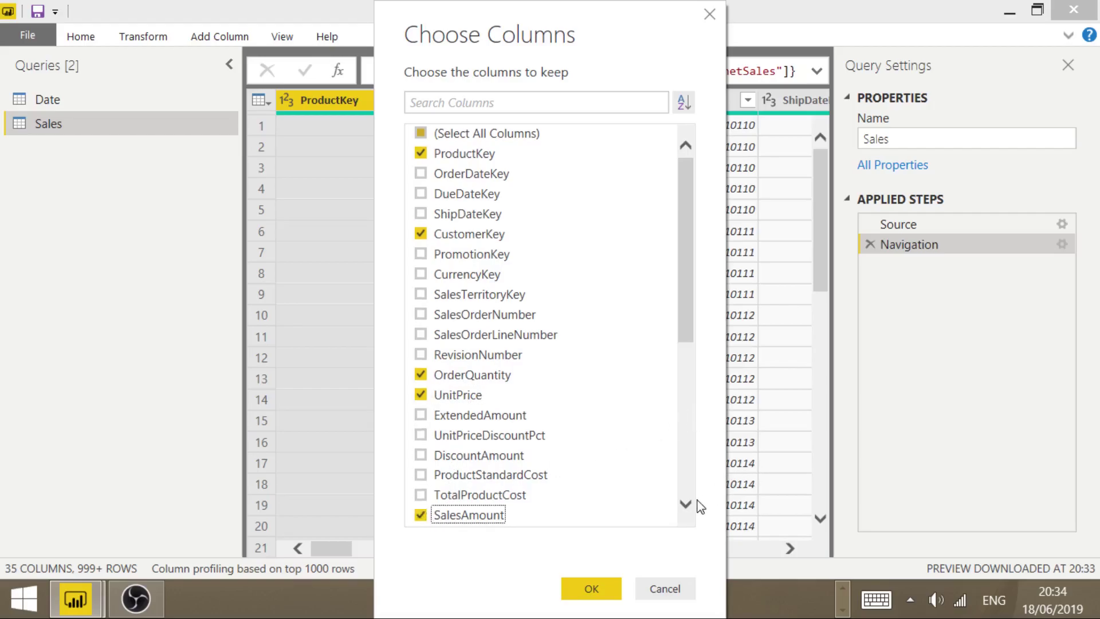
pyautogui.scroll(-5, 689, 510)
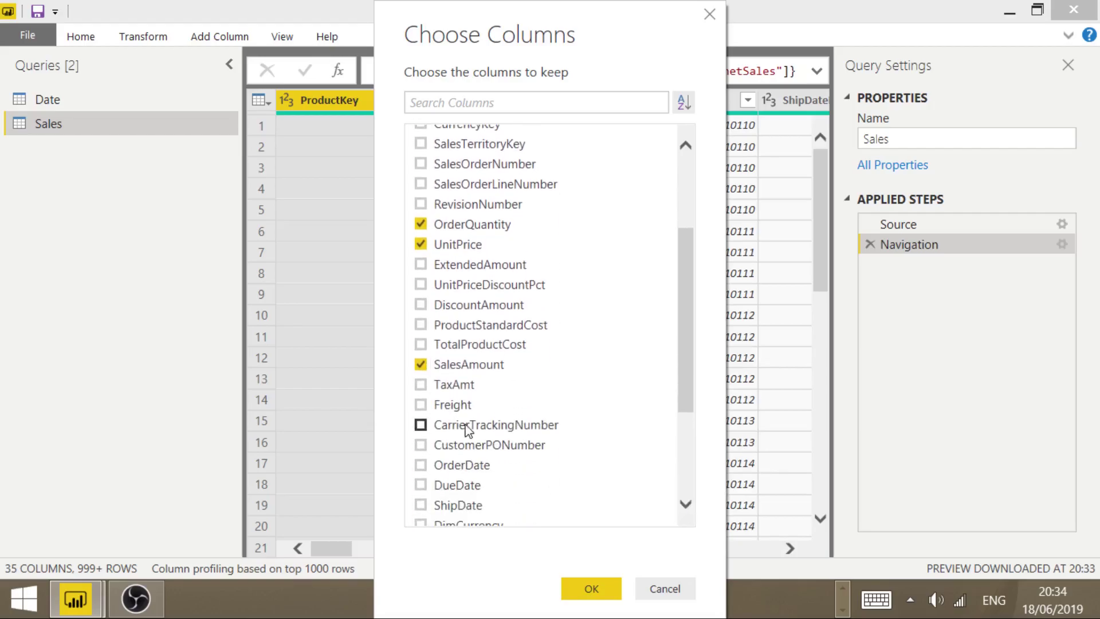
pyautogui.click(421, 405)
pyautogui.click(422, 467)
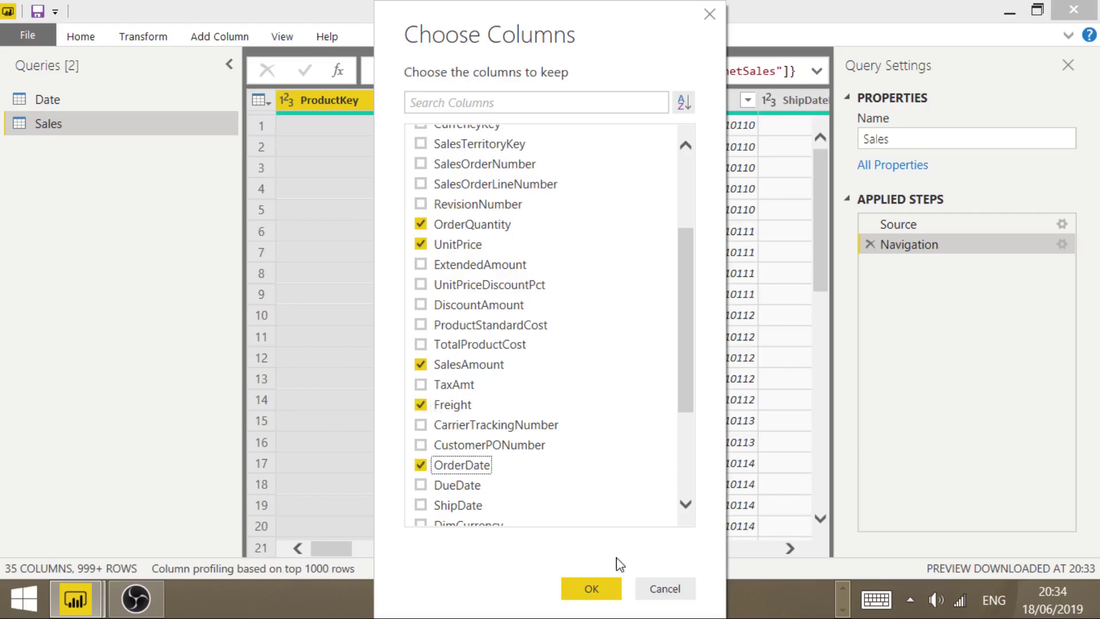
pyautogui.click(591, 588)
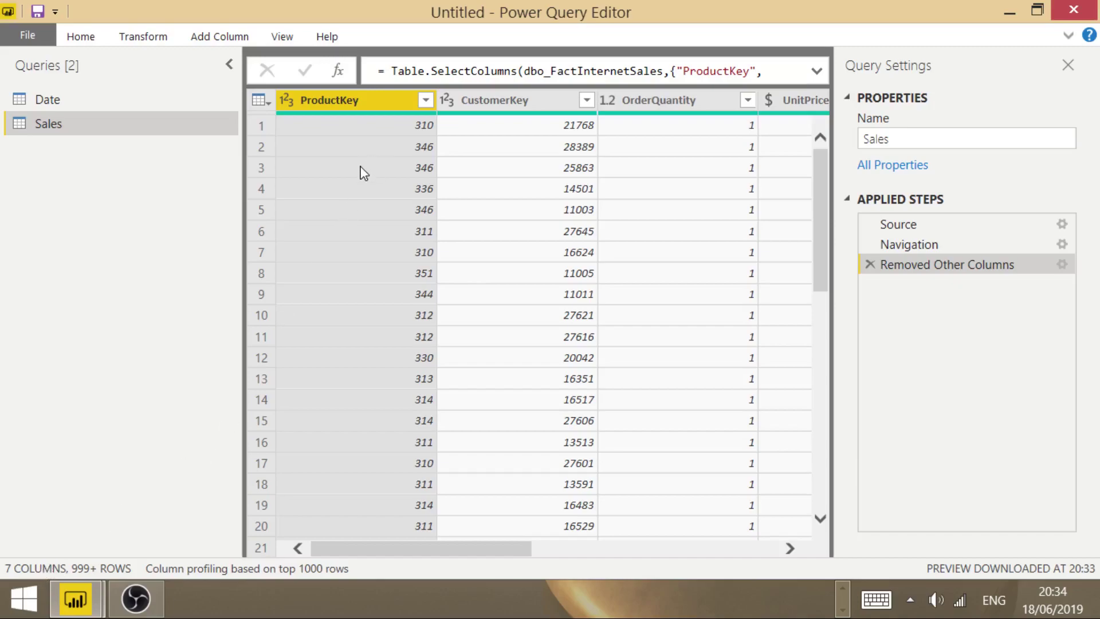
# Step: Rename the ProductKey column of the Sales query as "Product No."
pyautogui.doubleClick(363, 103)
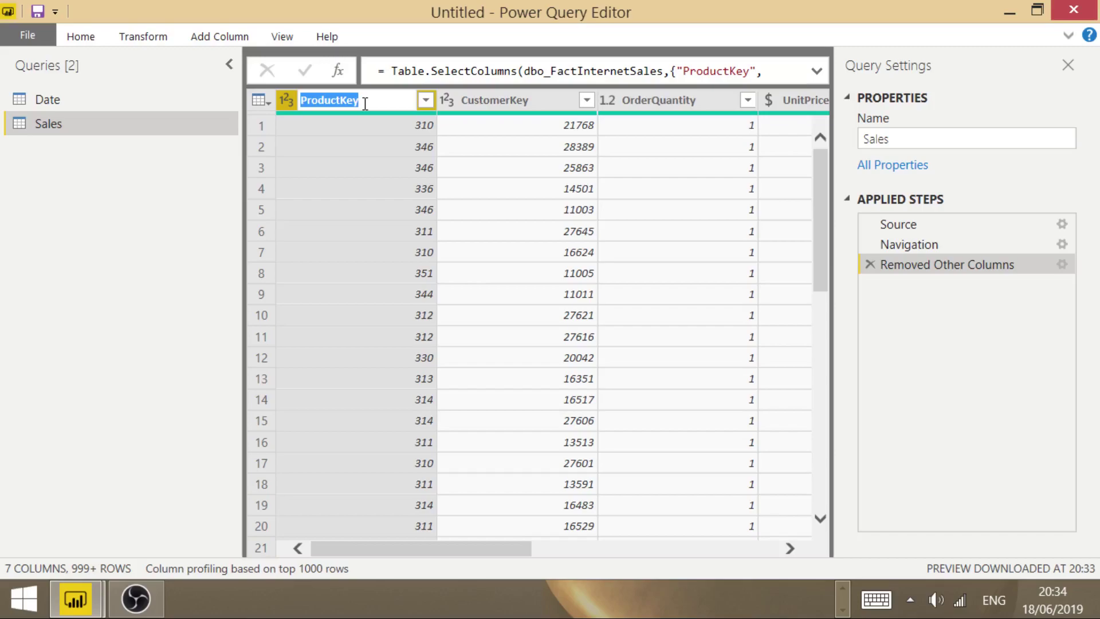
pyautogui.click(365, 103)
pyautogui.press('BackSpace')
pyautogui.press('BackSpace')
pyautogui.press('BackSpace')
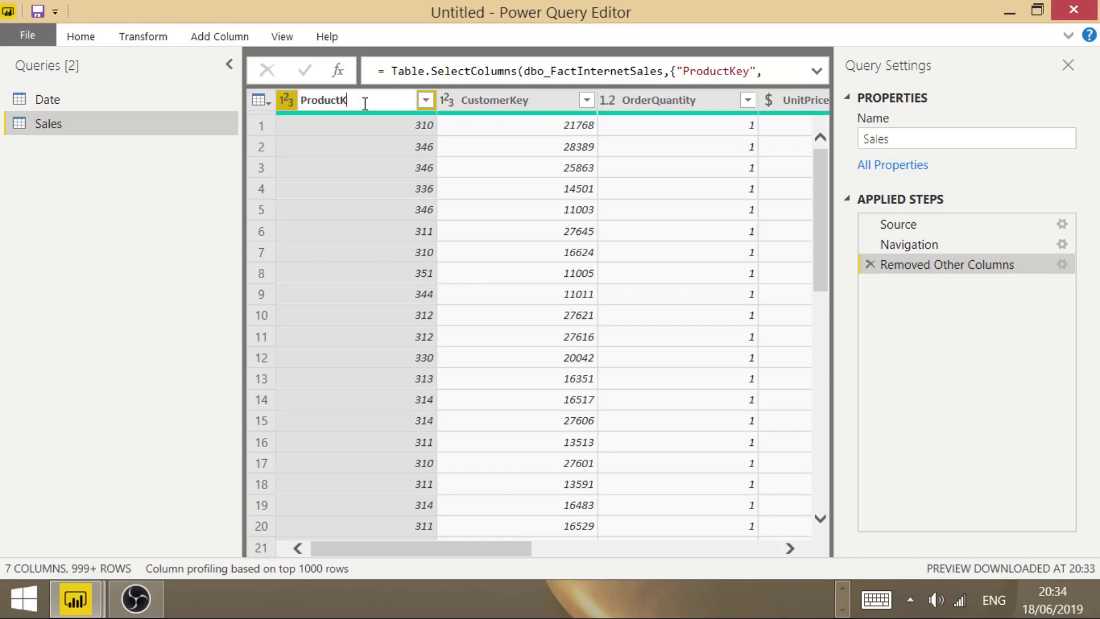
pyautogui.write('No.')
pyautogui.press('Return')
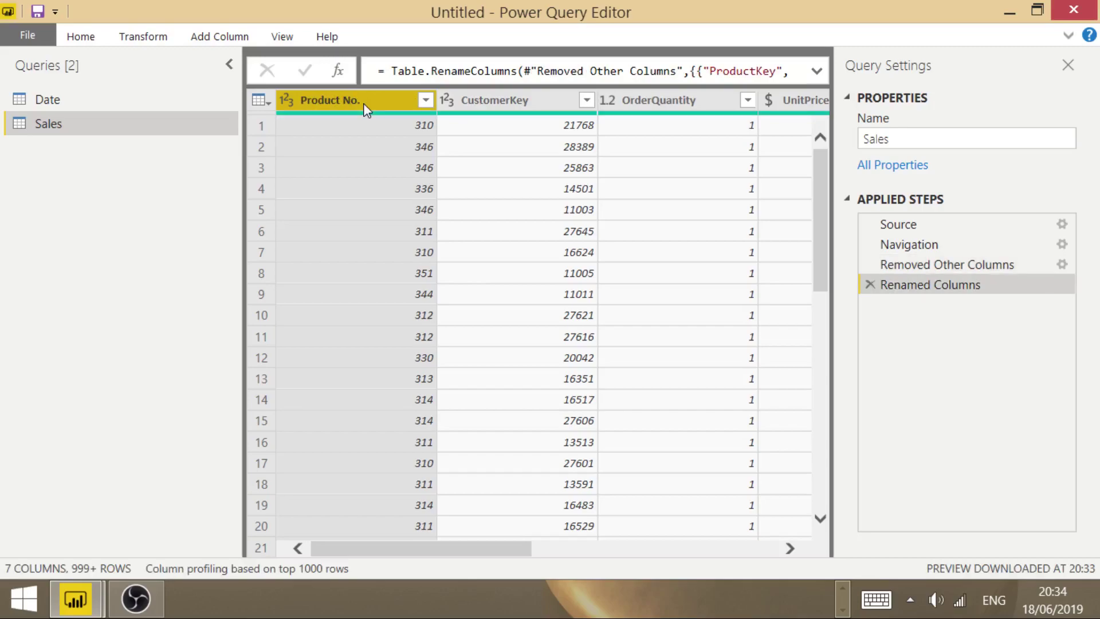
# Step: Rename the CustomerKey column of the Sales query as "Customer No."
pyautogui.press('Right')
pyautogui.press('Right')
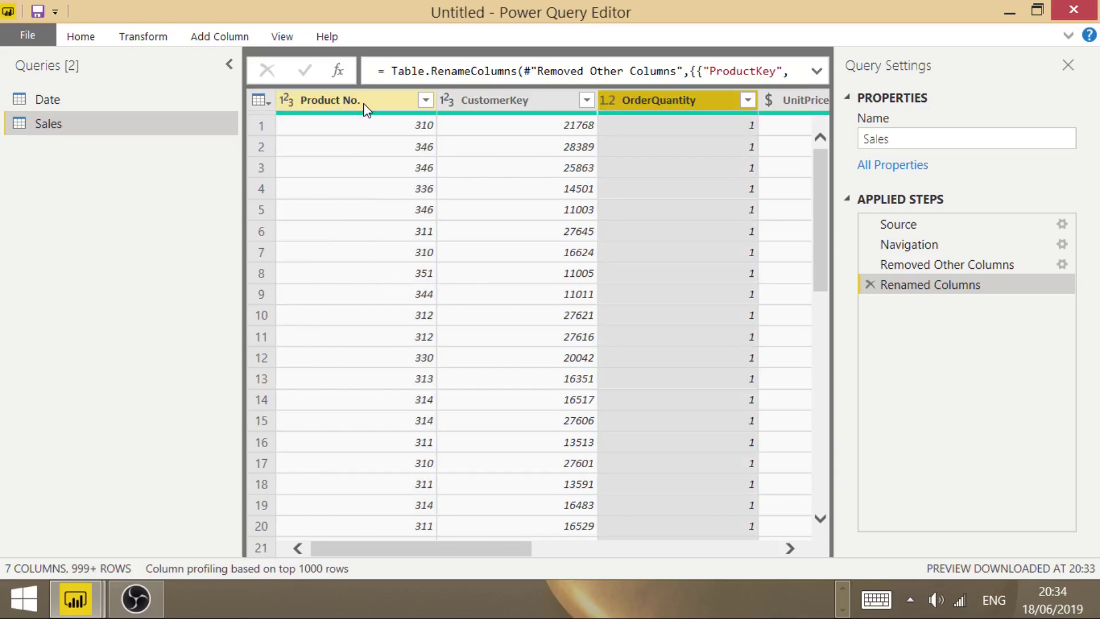
pyautogui.press('Left')
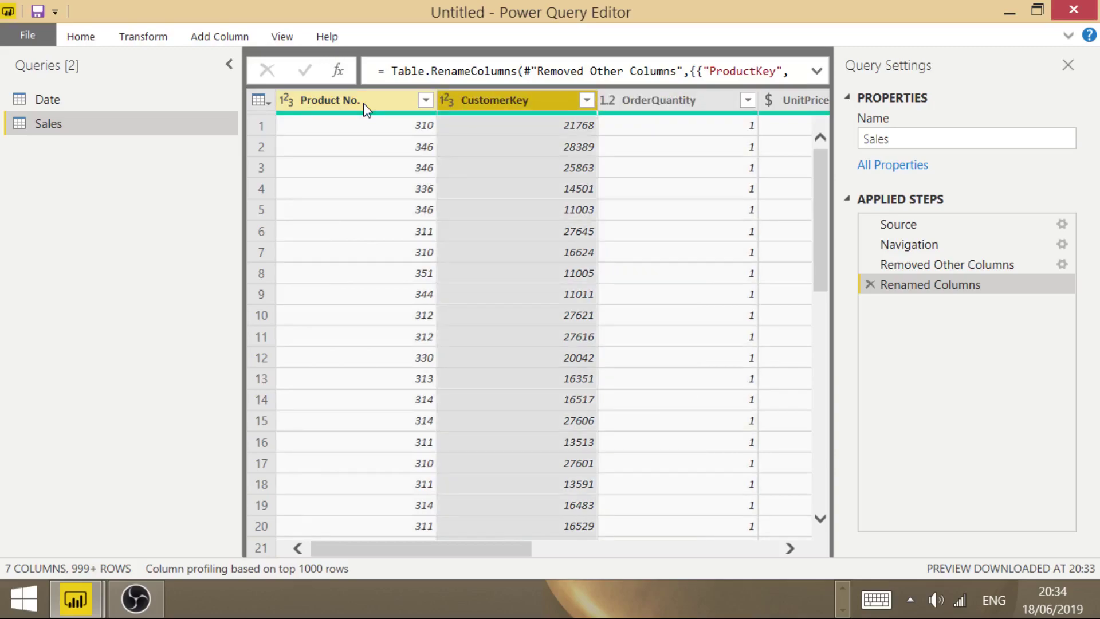
pyautogui.press('F2')
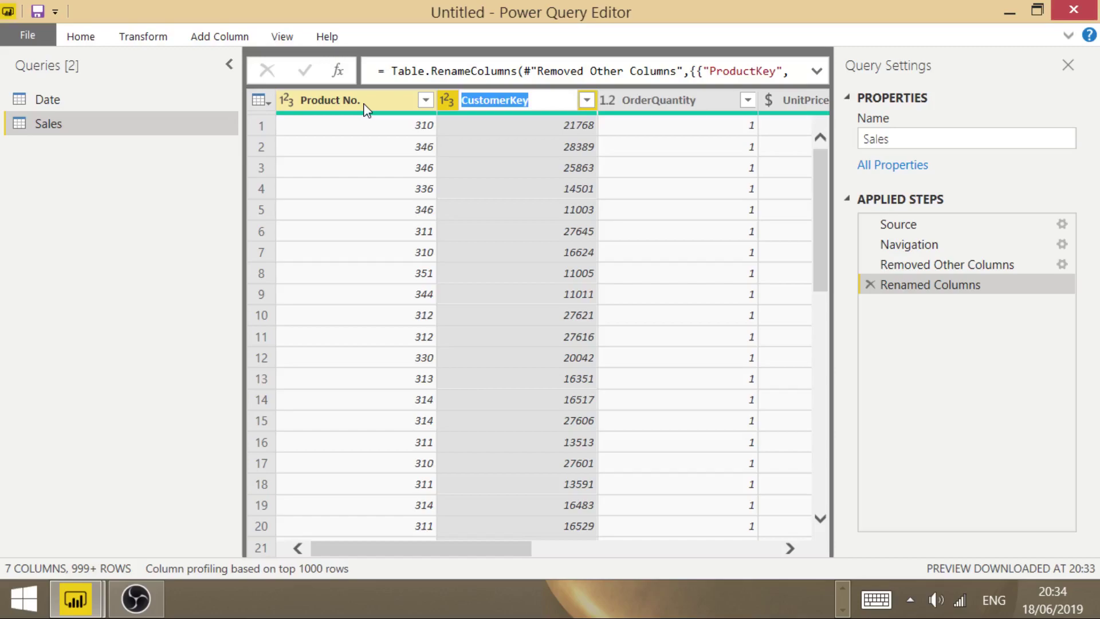
pyautogui.press('End')
pyautogui.press('BackSpace')
pyautogui.press('BackSpace')
pyautogui.press('BackSpace')
pyautogui.write('No.')
pyautogui.press('Escape')
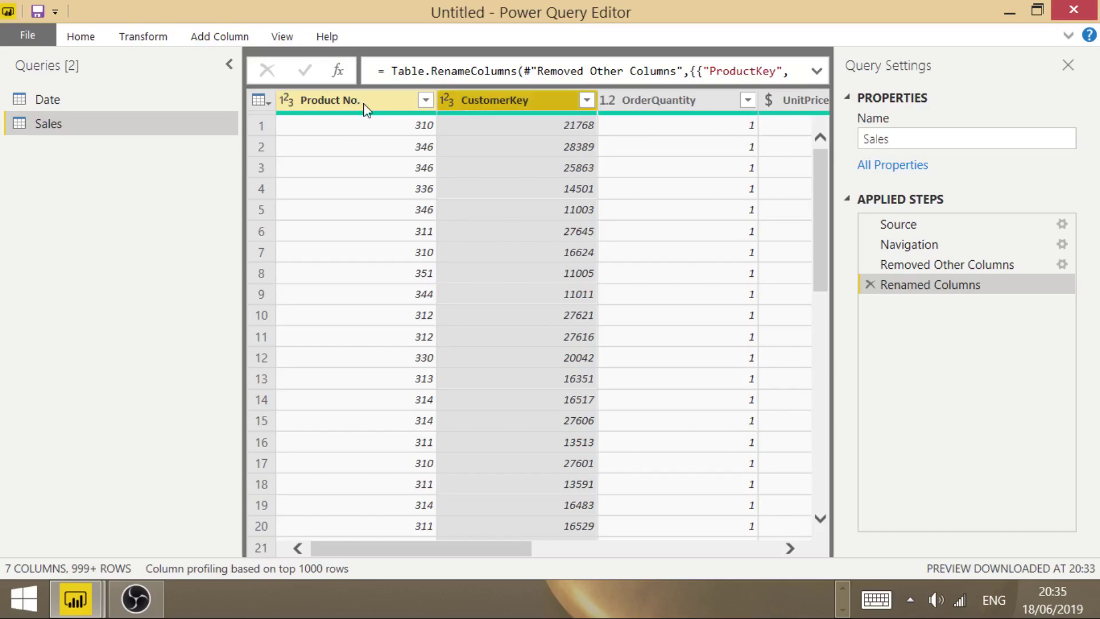
# Step: Rename the OrderQuantity column of the Sales query as "Order Quantity", with a space between the words
pyautogui.press('Right')
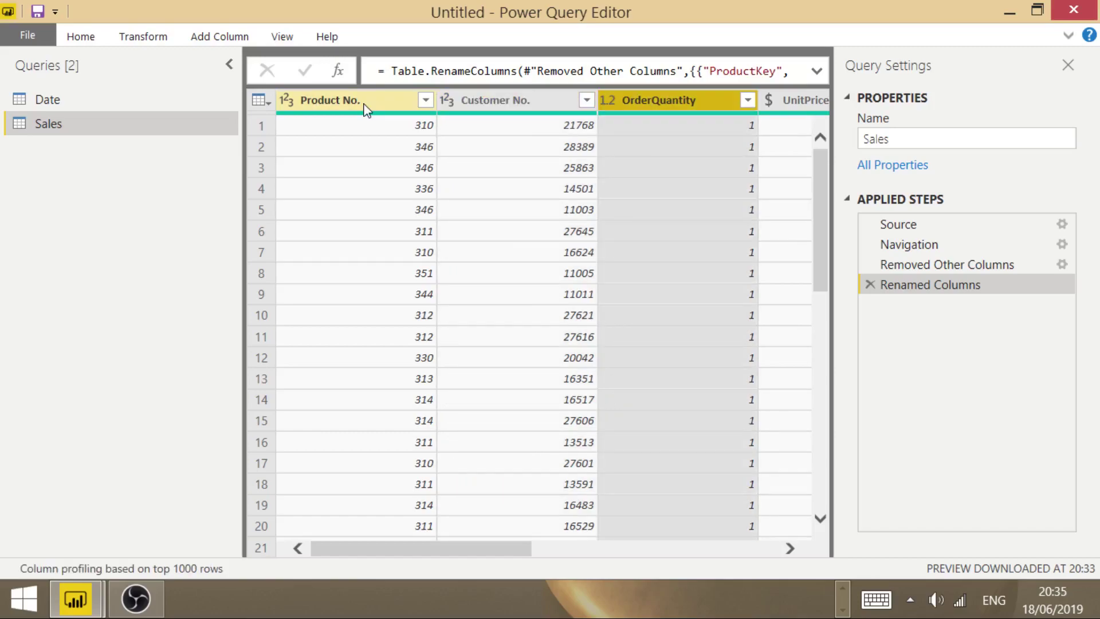
pyautogui.press('F2')
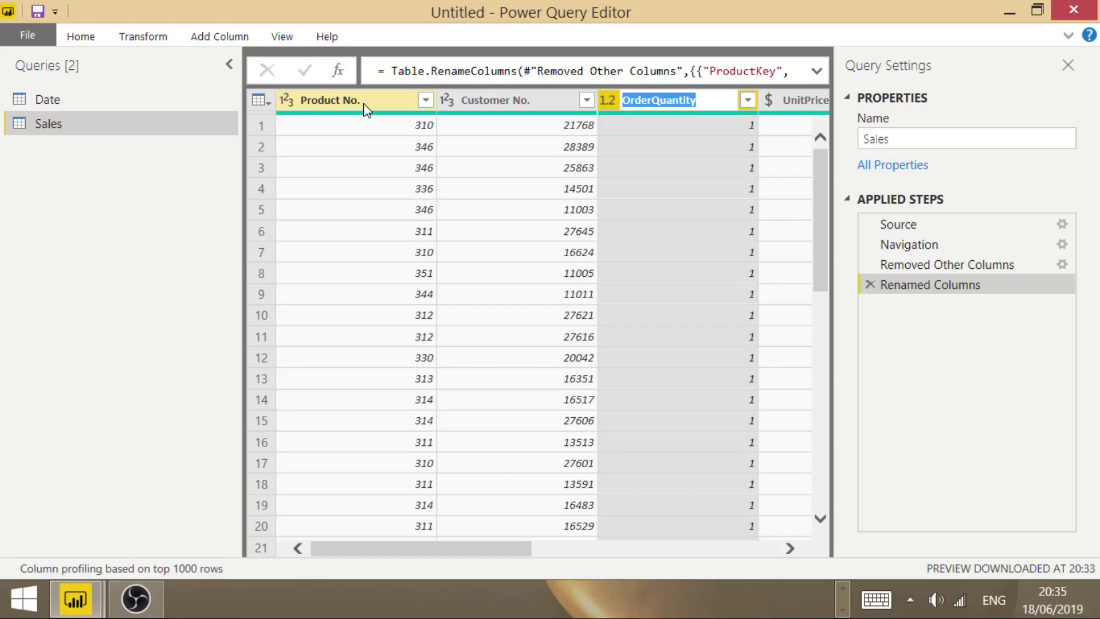
pyautogui.click(650, 100)
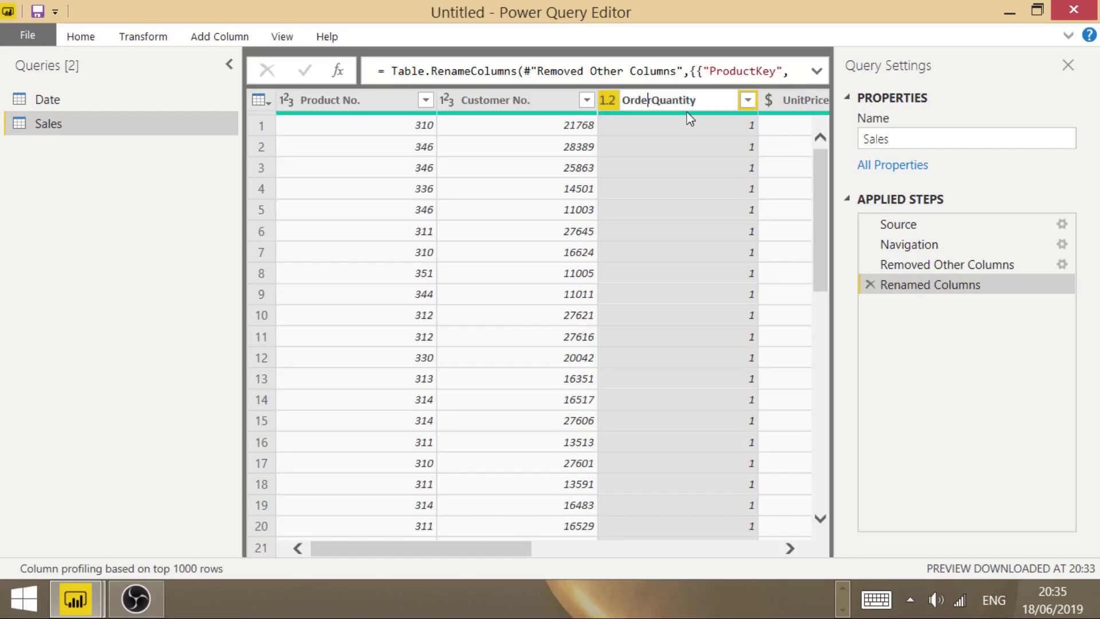
pyautogui.press('Return')
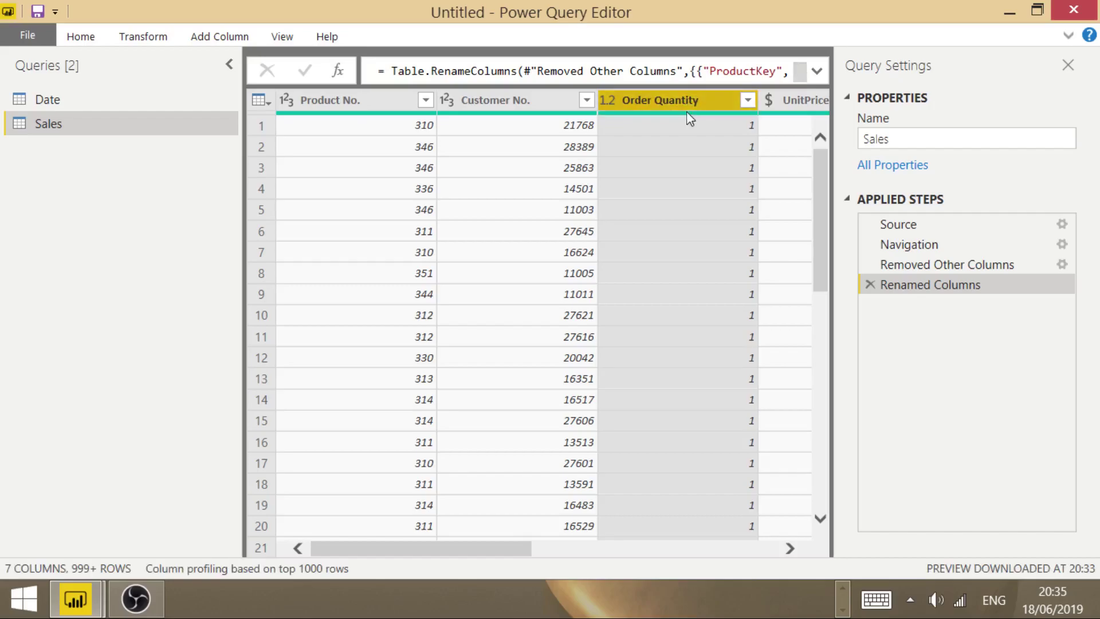
# Step: Rename the UnitPrice column of the Sales query as "Unit Price", with a space between the words
pyautogui.press('Right')
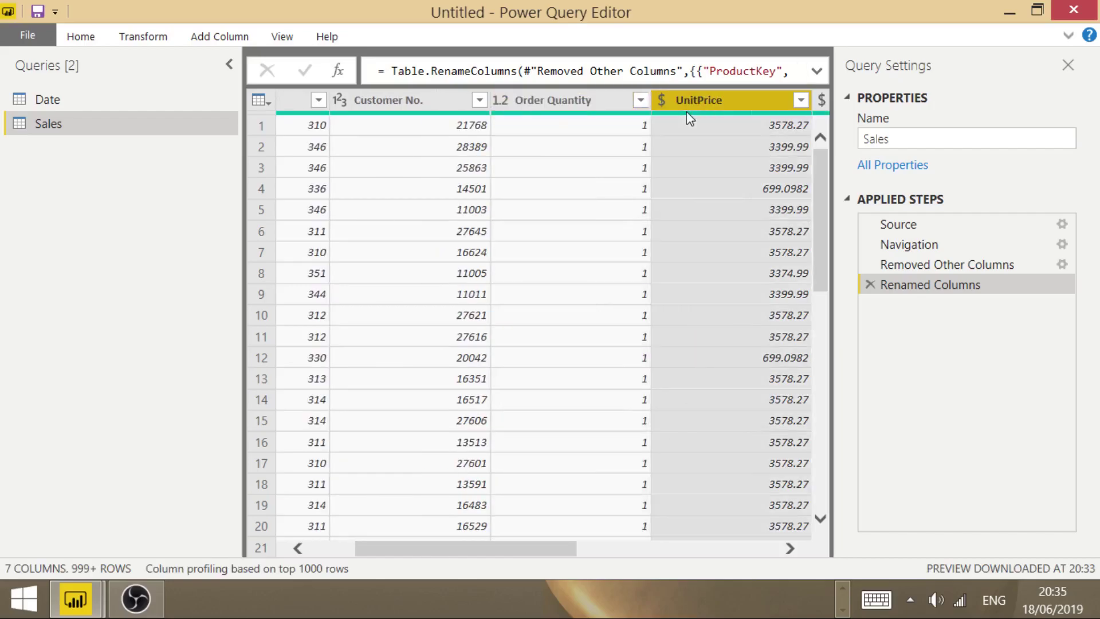
pyautogui.press('F2')
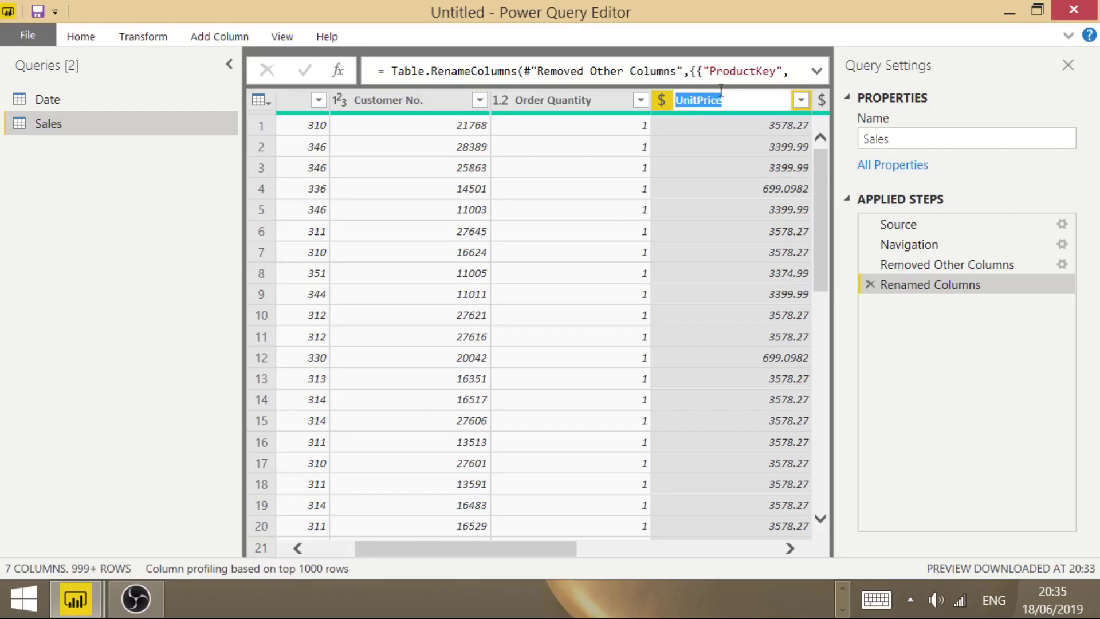
pyautogui.click(697, 100)
pyautogui.press('Return')
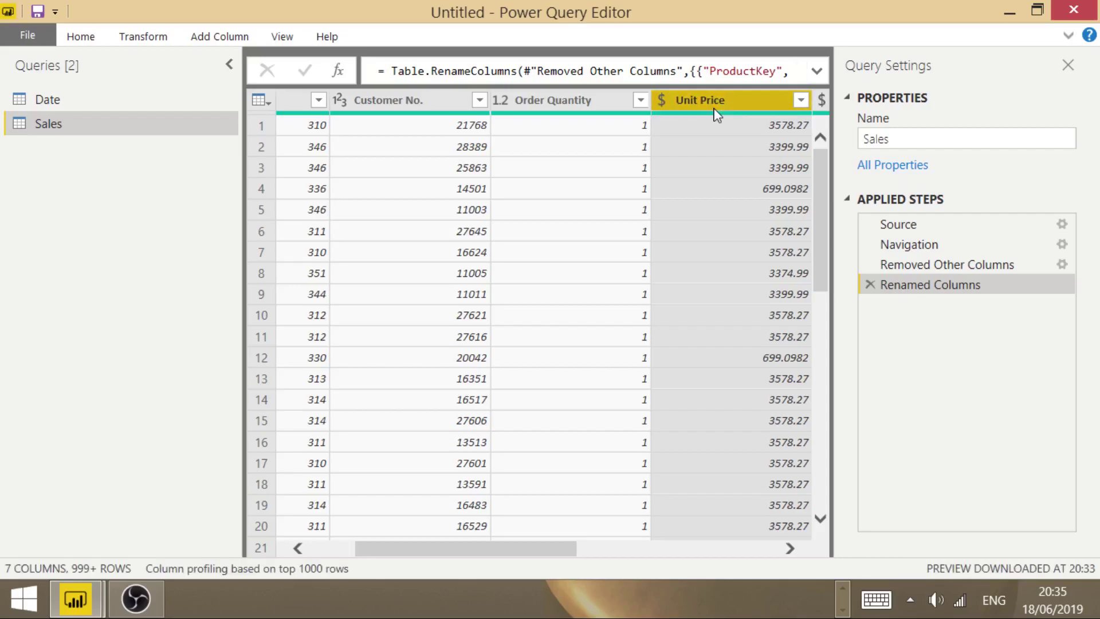
# Step: Rename the SalesAmount column of the Sales query as "Sales Amount", with a space between the words
pyautogui.press('Right')
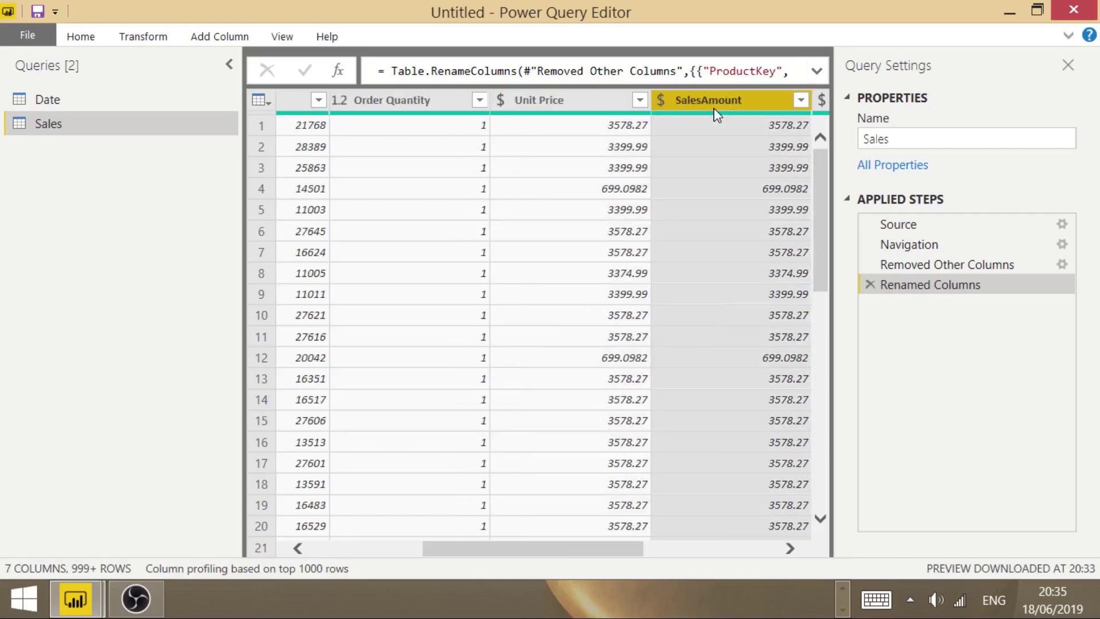
pyautogui.doubleClick(715, 108)
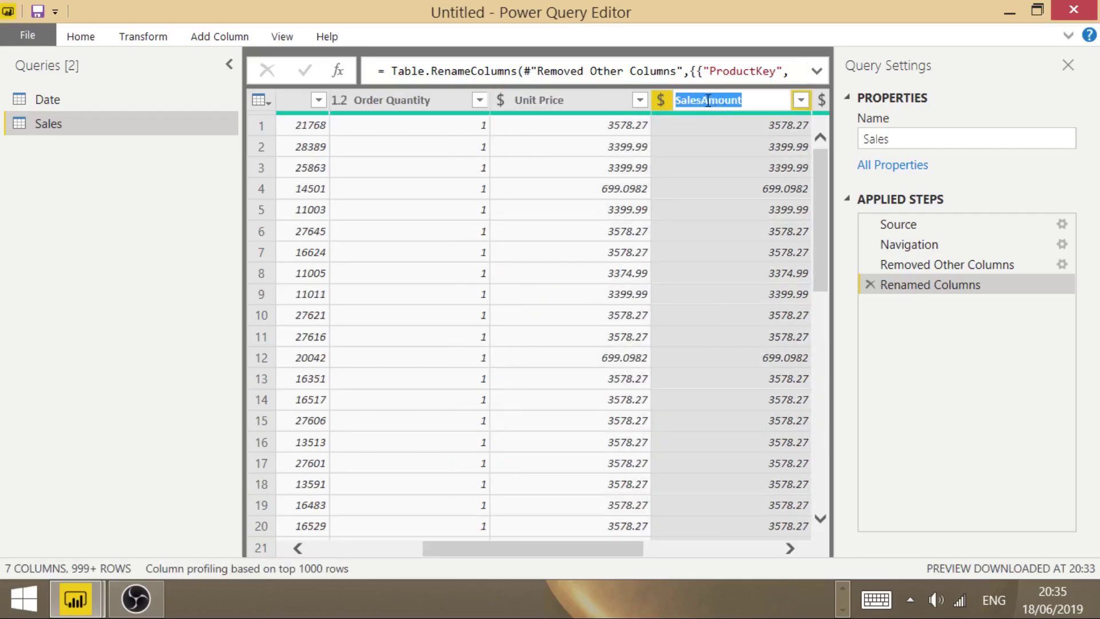
pyautogui.click(703, 101)
pyautogui.press('Return')
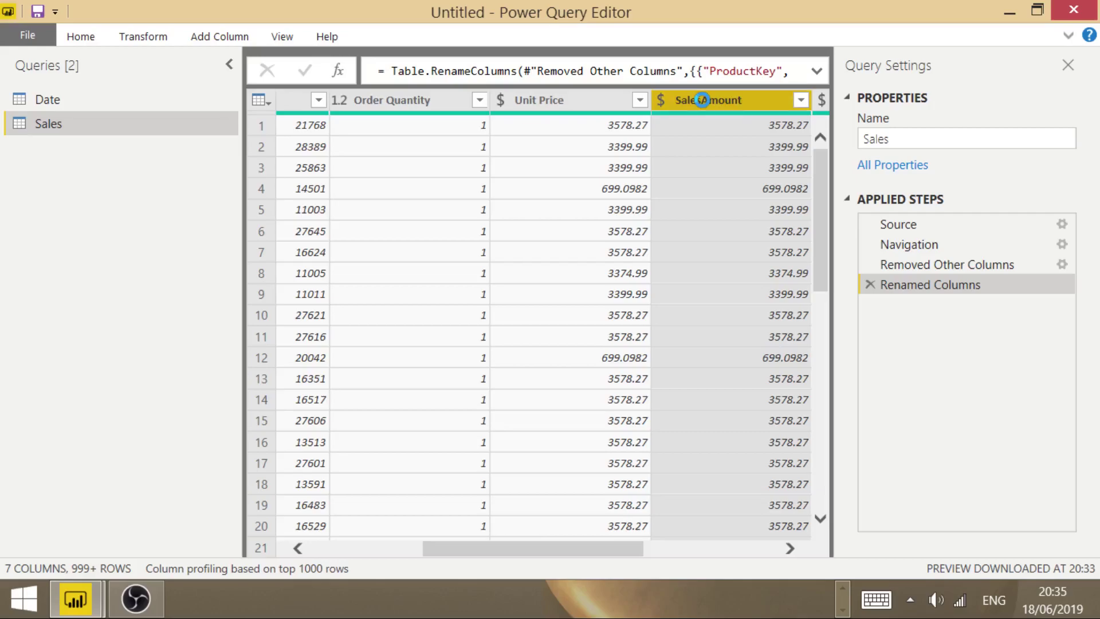
pyautogui.click(702, 100)
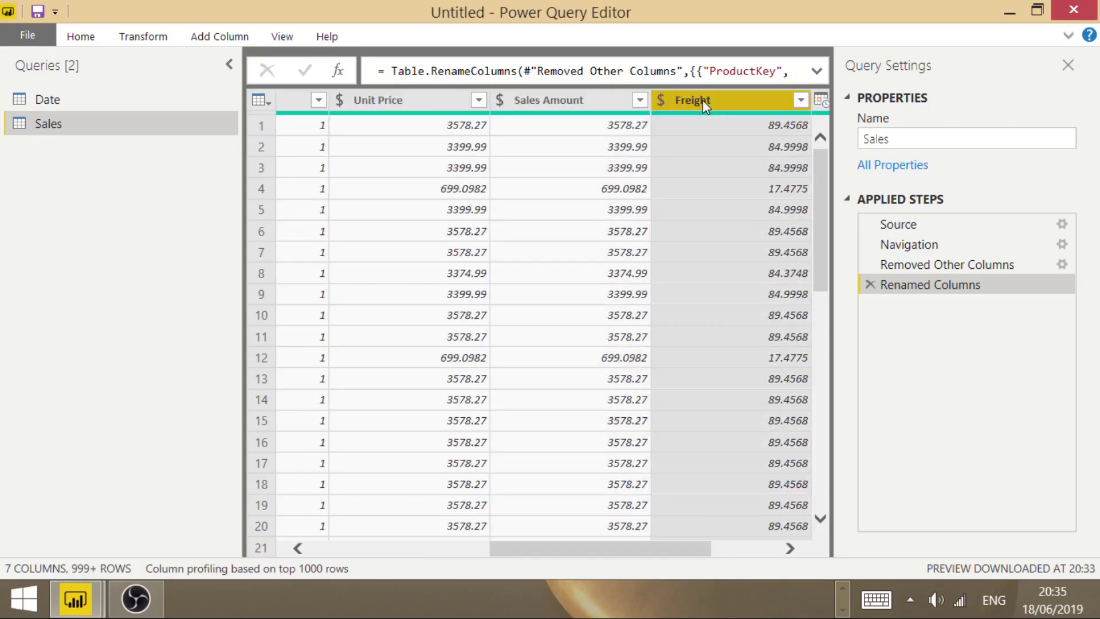
# Step: Rename the OrderDate column of the Sales query as "Order Date" and change its data type to Date
pyautogui.press('Right')
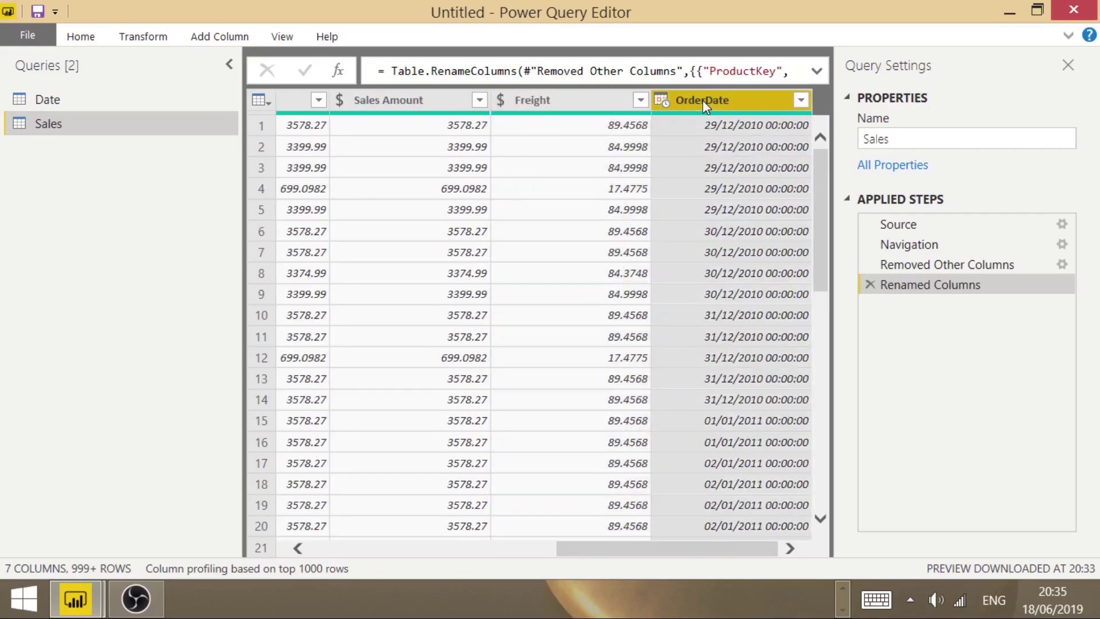
pyautogui.doubleClick(703, 100)
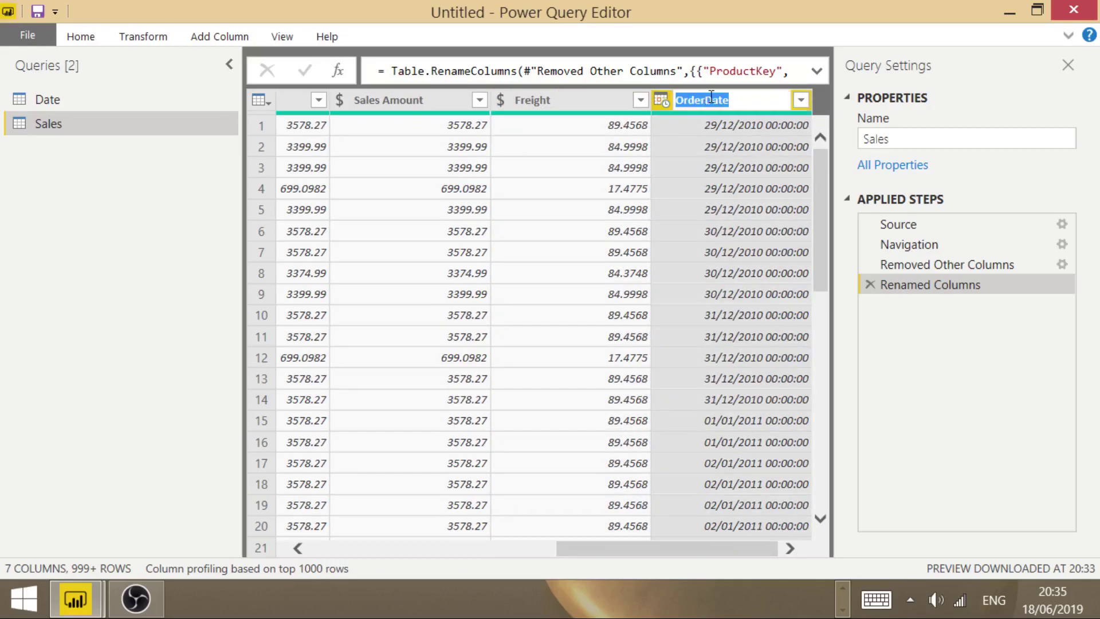
pyautogui.click(706, 100)
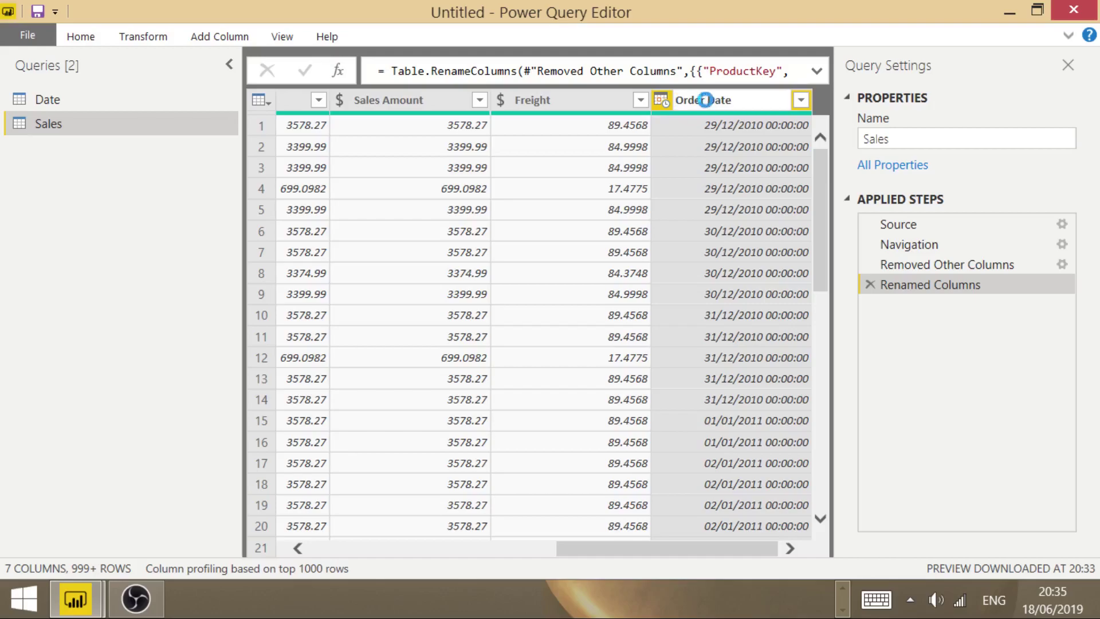
pyautogui.press('Return')
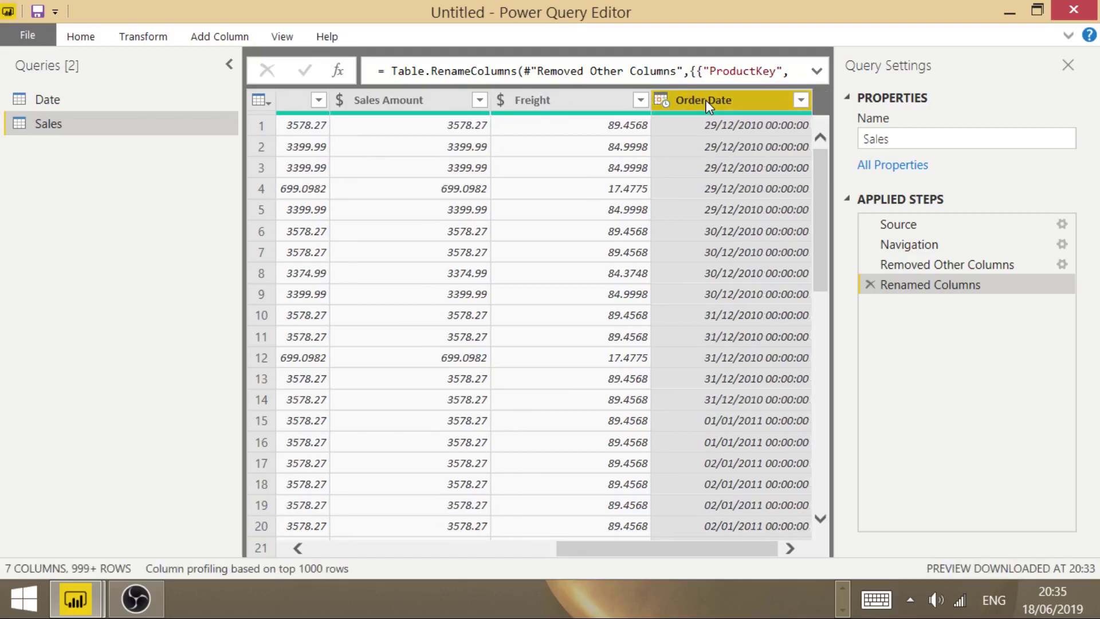
pyautogui.click(661, 100)
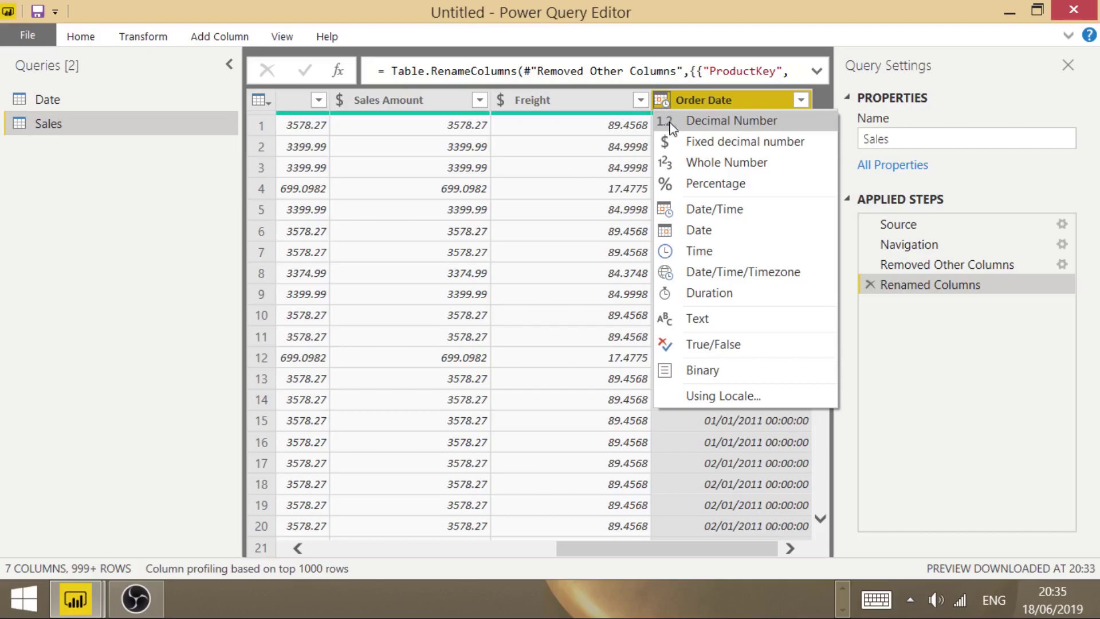
pyautogui.click(694, 231)
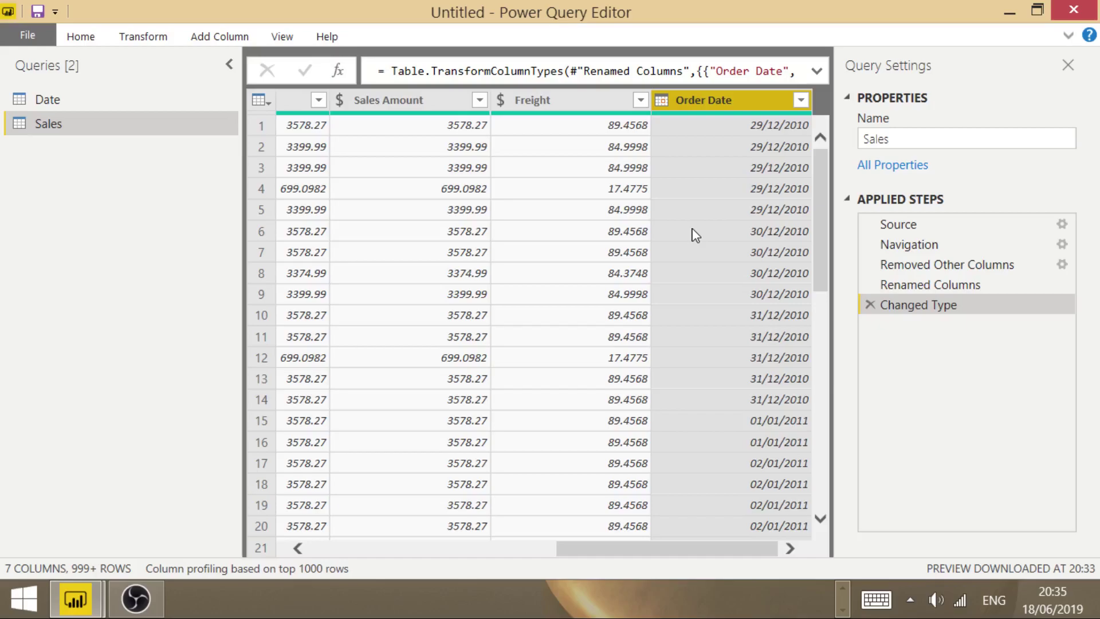
# Step: Change the data type of the Order Quantity column in the Sales query to Whole Number
pyautogui.click(471, 549)
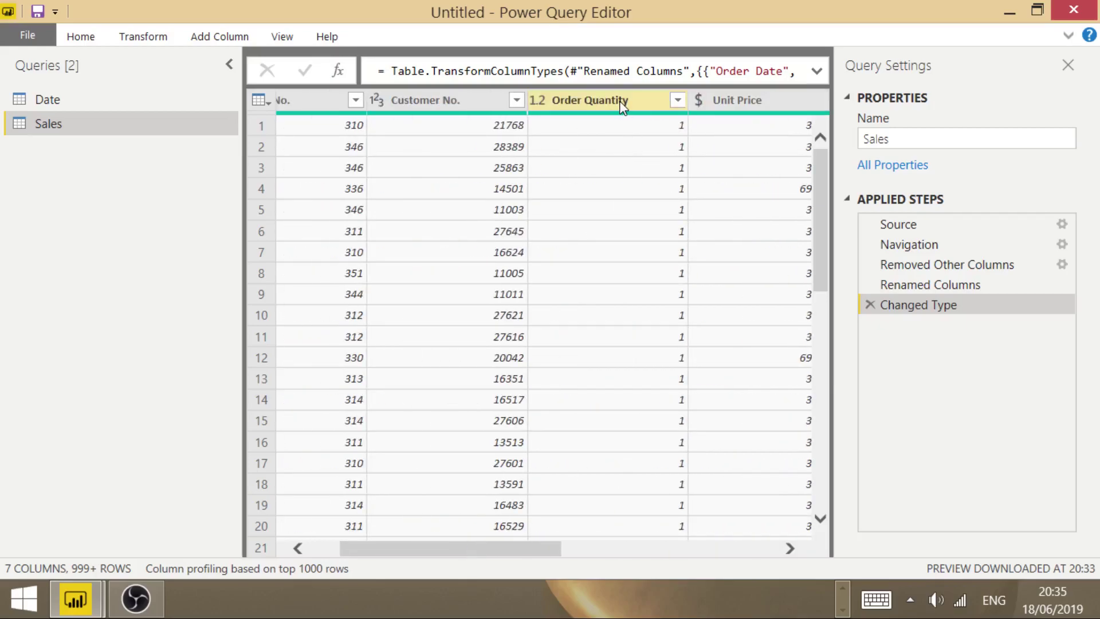
pyautogui.click(569, 109)
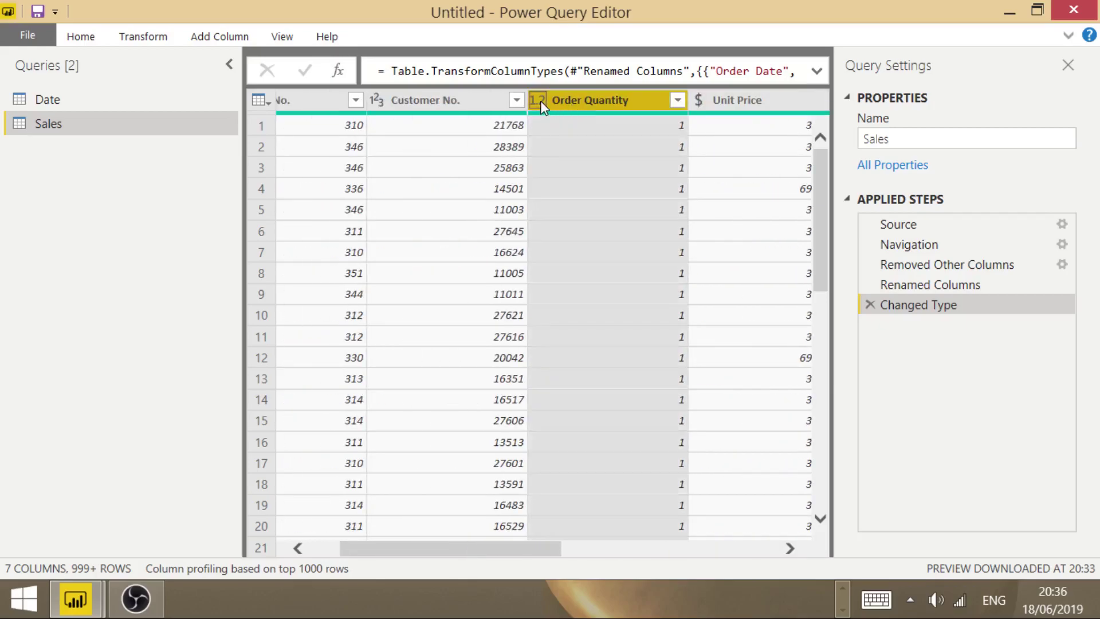
pyautogui.click(542, 101)
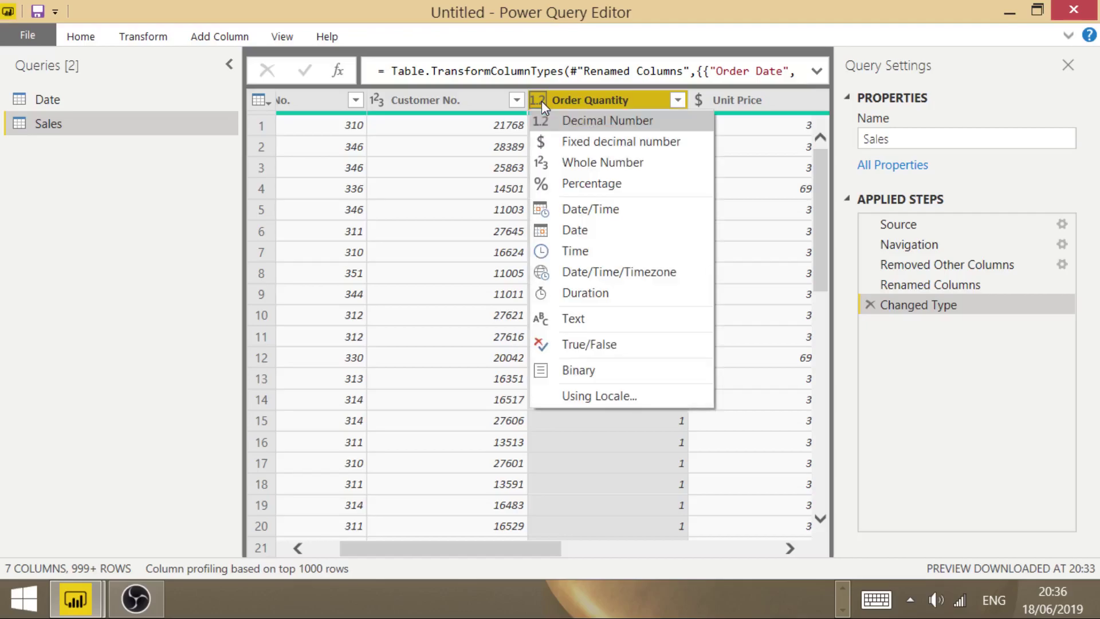
pyautogui.click(571, 166)
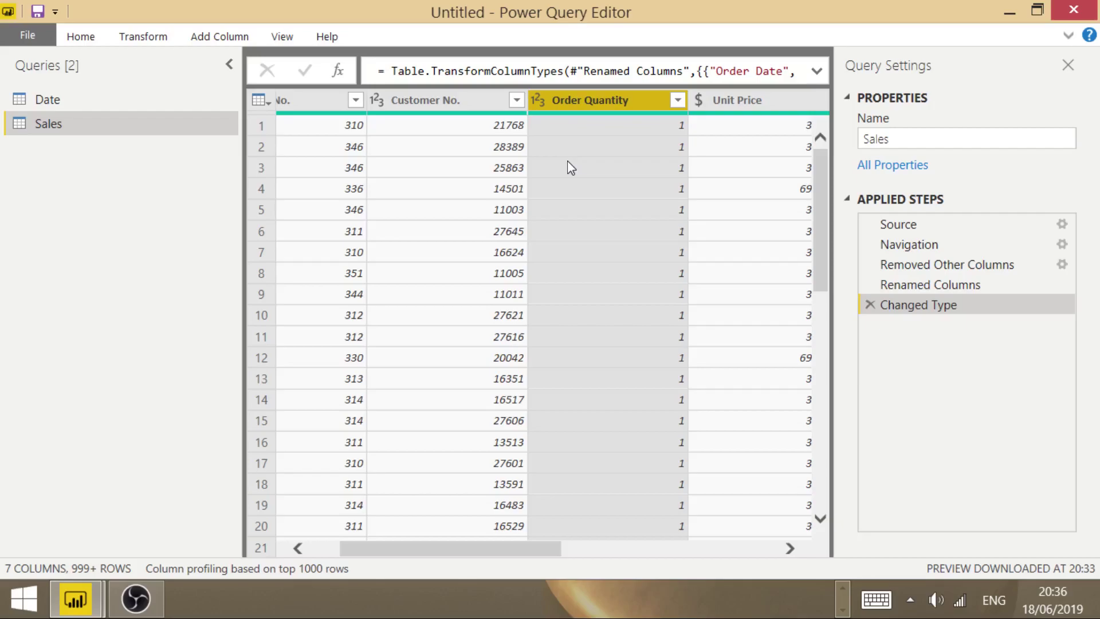
# Step: Close the query editor applying the query changes to the report, and collapse the Date table in the field list
pyautogui.click(81, 37)
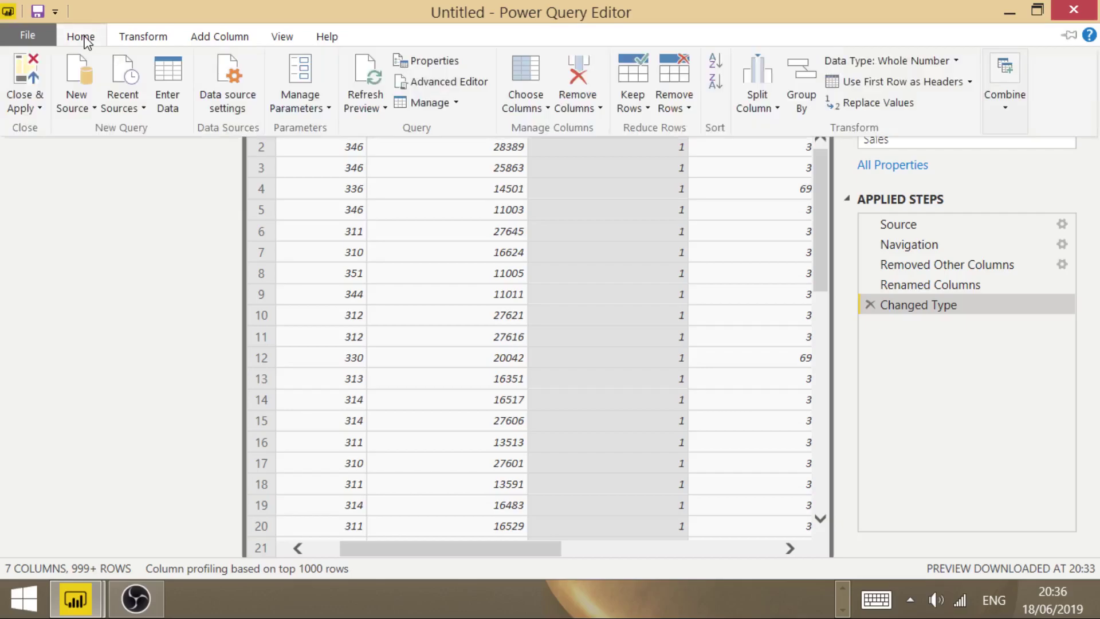
pyautogui.click(26, 67)
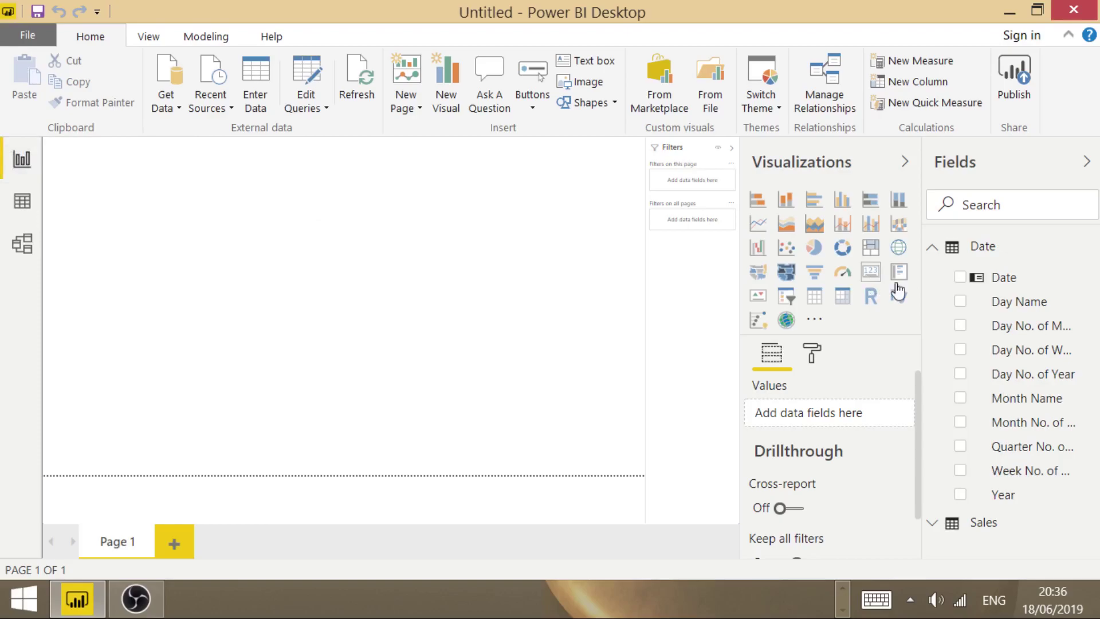
pyautogui.click(996, 250)
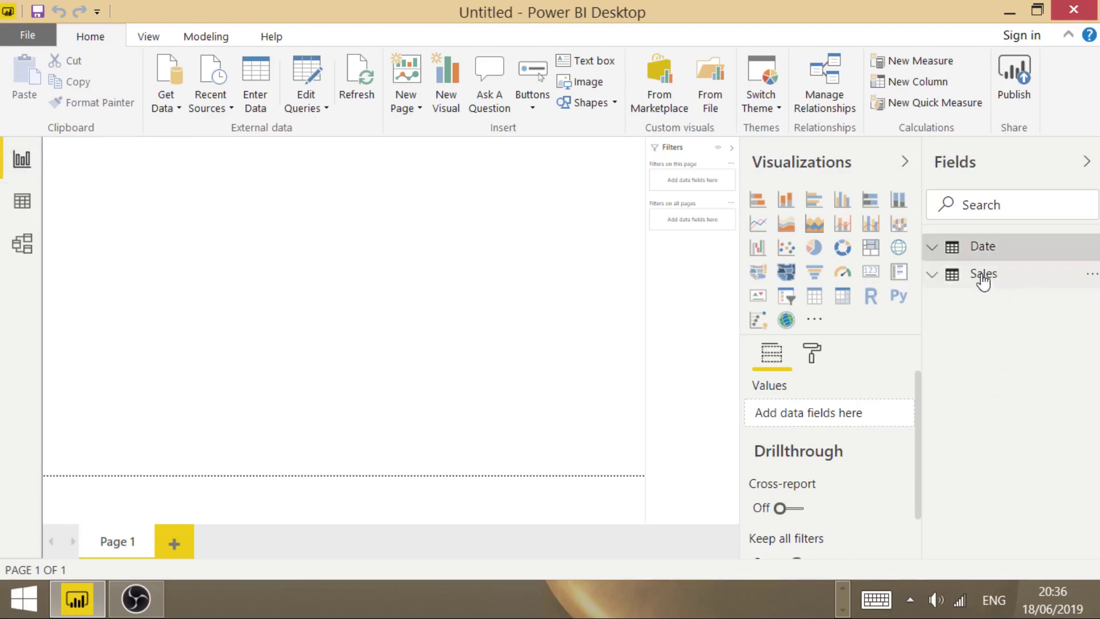
pyautogui.moveTo(983, 281)
# Step: Save the report as a Power BI file named AW2 in the summer folder
pyautogui.click(38, 11)
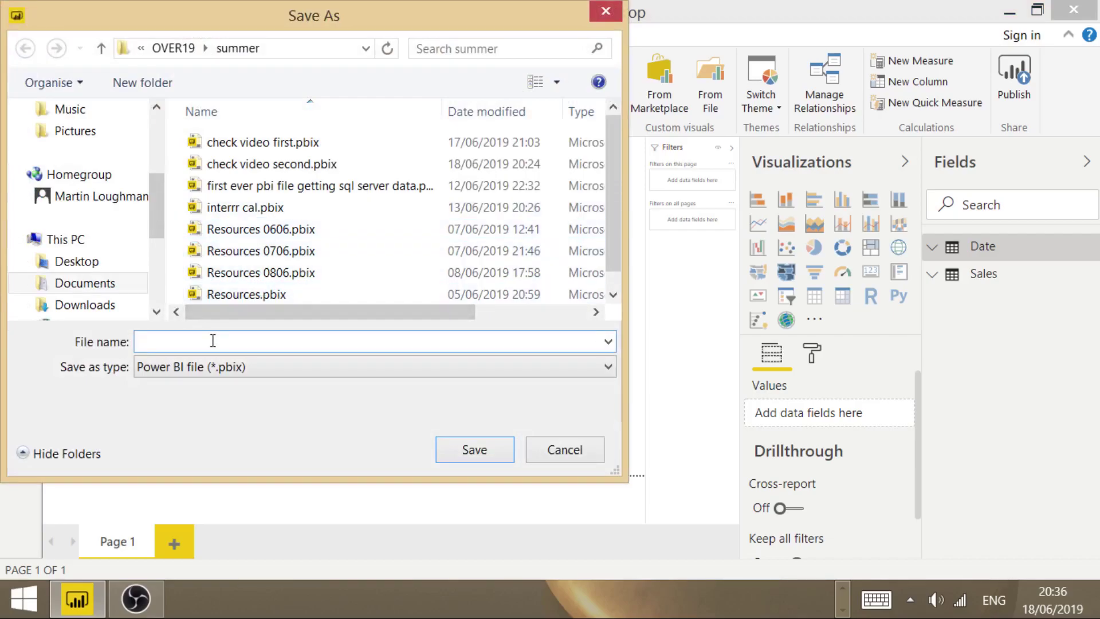
pyautogui.write('A')
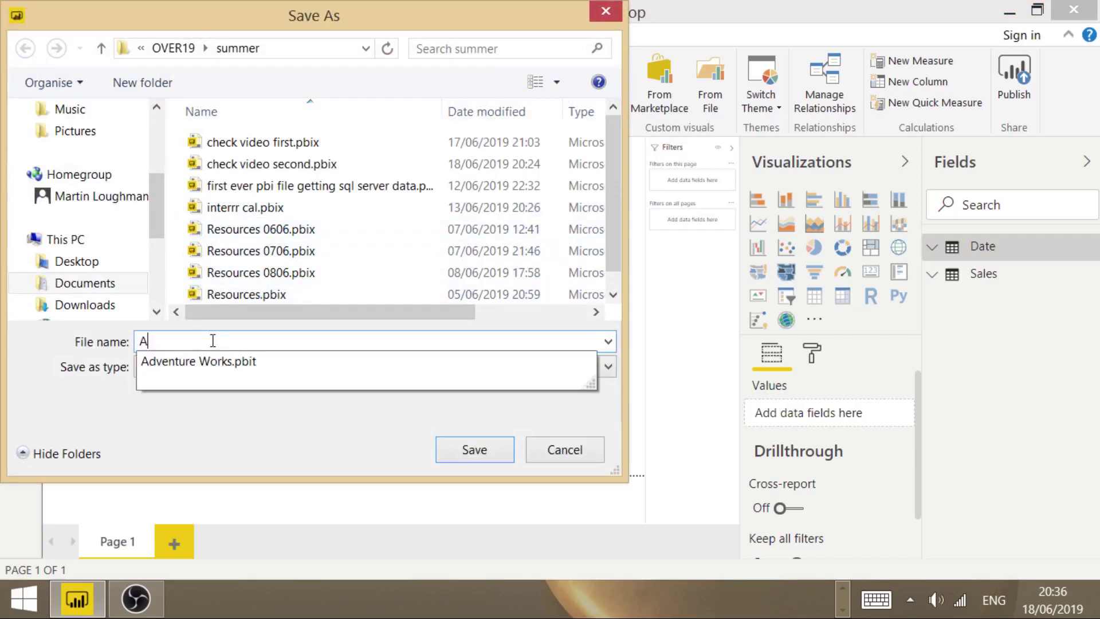
pyautogui.write('W2')
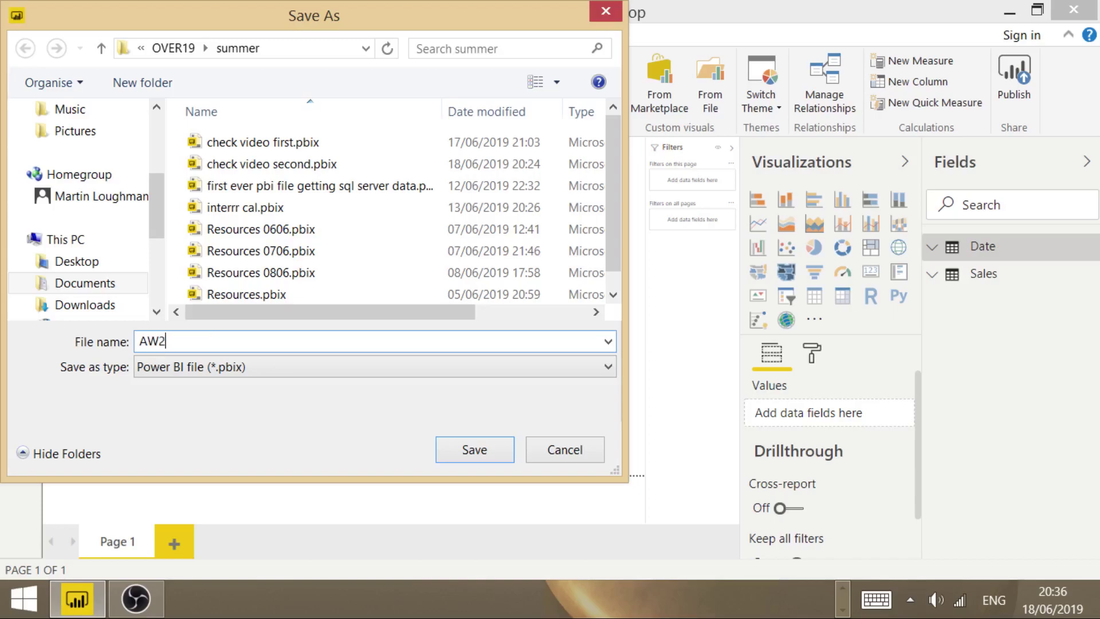
pyautogui.click(471, 452)
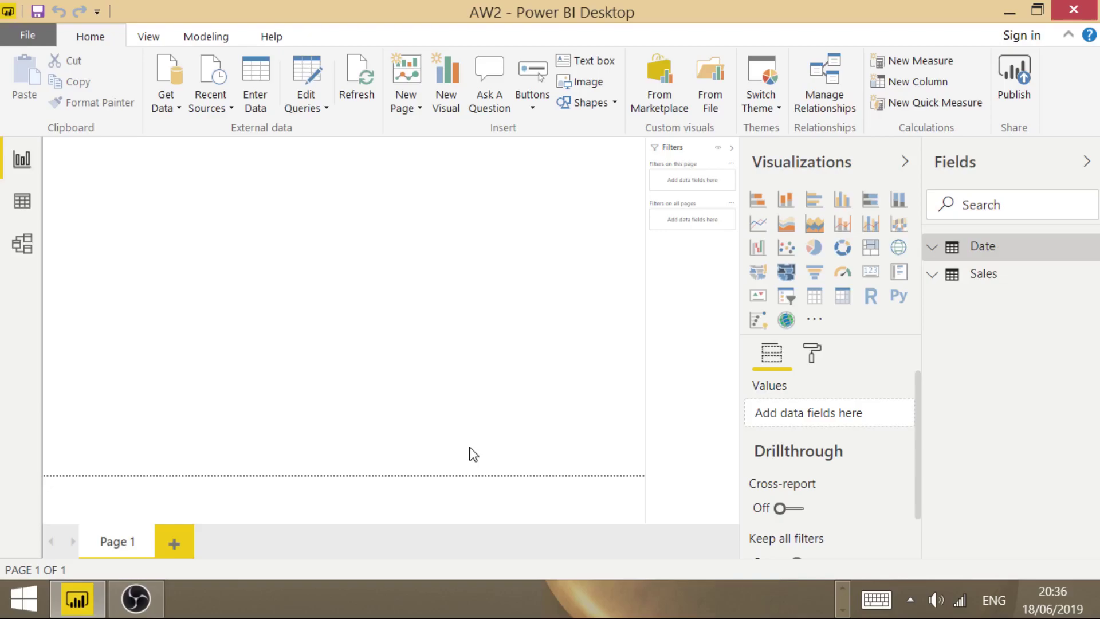
pyautogui.hotkey('alt', 'Tab')
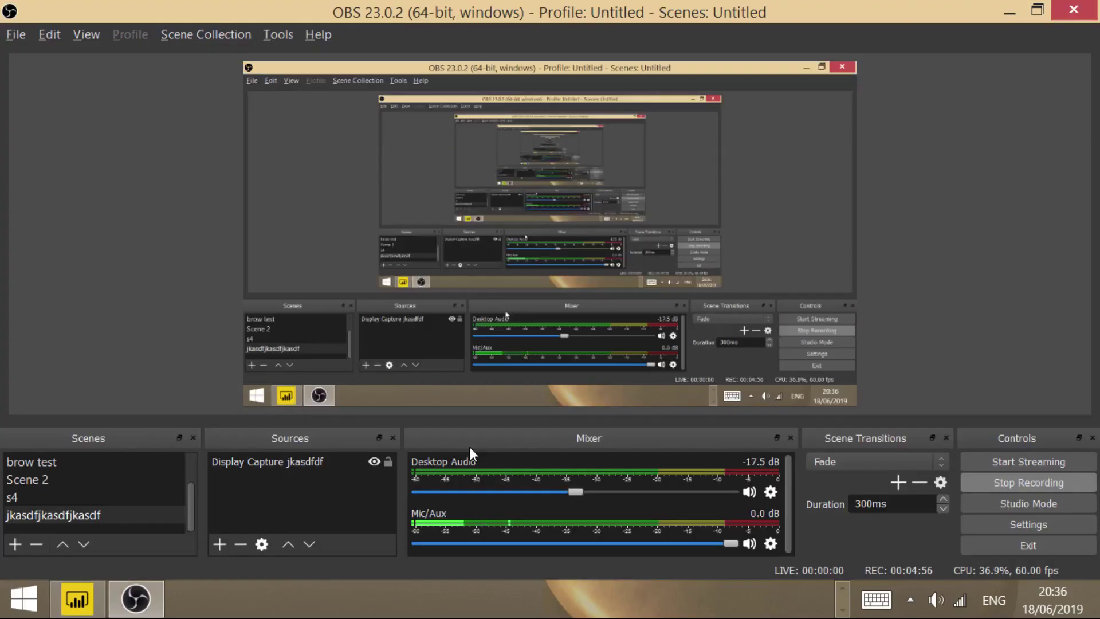